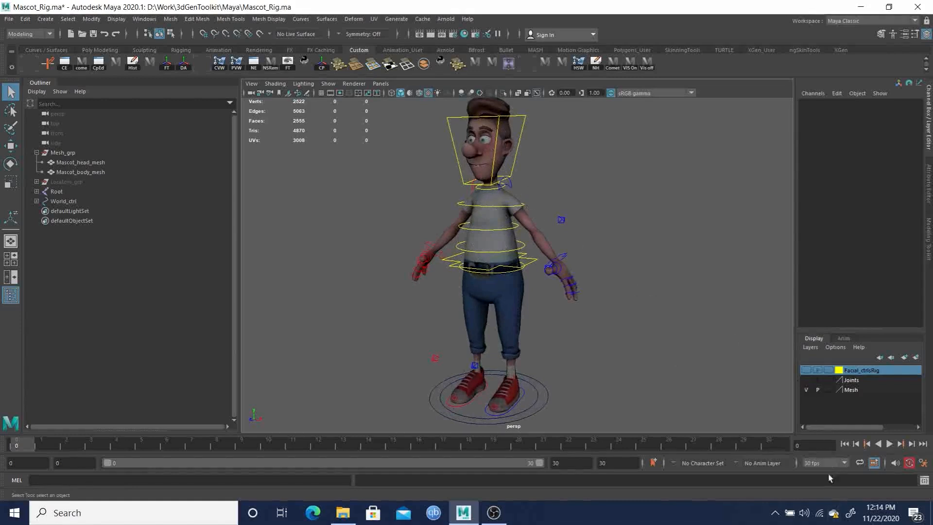
# - Make the Joints display layer visible and view the skeleton inside the character from the front
pyautogui.click(806, 380)
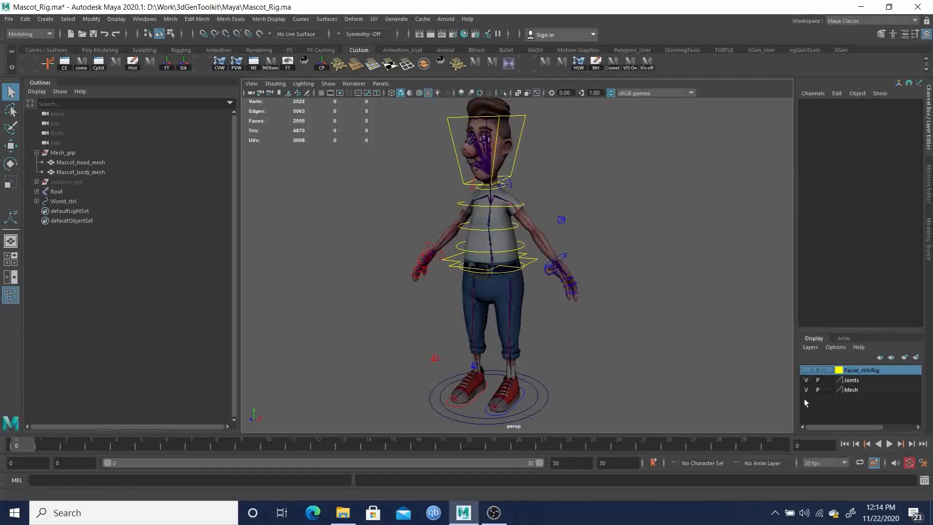
pyautogui.keyDown('alt'); pyautogui.moveTo(523, 322); pyautogui.dragTo(491, 288); pyautogui.keyUp('alt')
pyautogui.keyDown('alt'); pyautogui.moveTo(490, 288); pyautogui.dragTo(552, 308, button='right'); pyautogui.keyUp('alt')
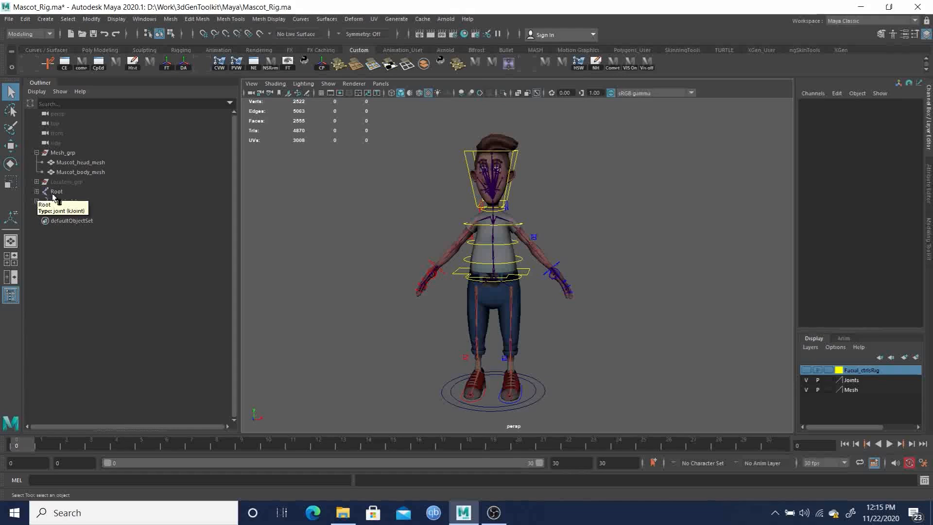
pyautogui.moveTo(569, 247)
pyautogui.keyDown('alt'); pyautogui.mouseDown()
pyautogui.moveTo(535, 254)
pyautogui.moveTo(575, 264)
pyautogui.moveTo(569, 253)
pyautogui.mouseUp(); pyautogui.keyUp('alt')
pyautogui.moveTo(439, 225)
pyautogui.keyDown('alt'); pyautogui.mouseDown()
pyautogui.moveTo(510, 231)
pyautogui.moveTo(426, 223)
pyautogui.mouseUp(); pyautogui.keyUp('alt')
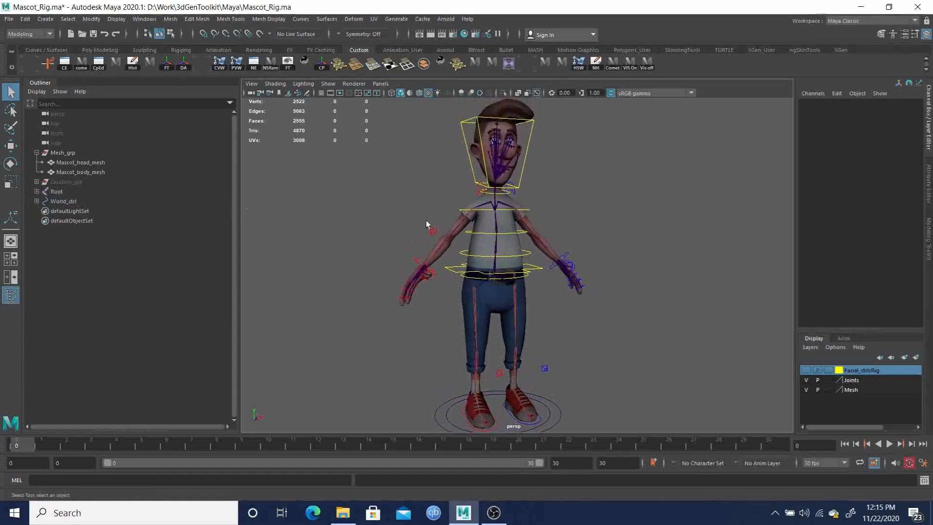
# - Expand the entire joint hierarchy under Root and look over its leg chains
pyautogui.keyDown('shift'); pyautogui.click(35, 191); pyautogui.keyUp('shift')
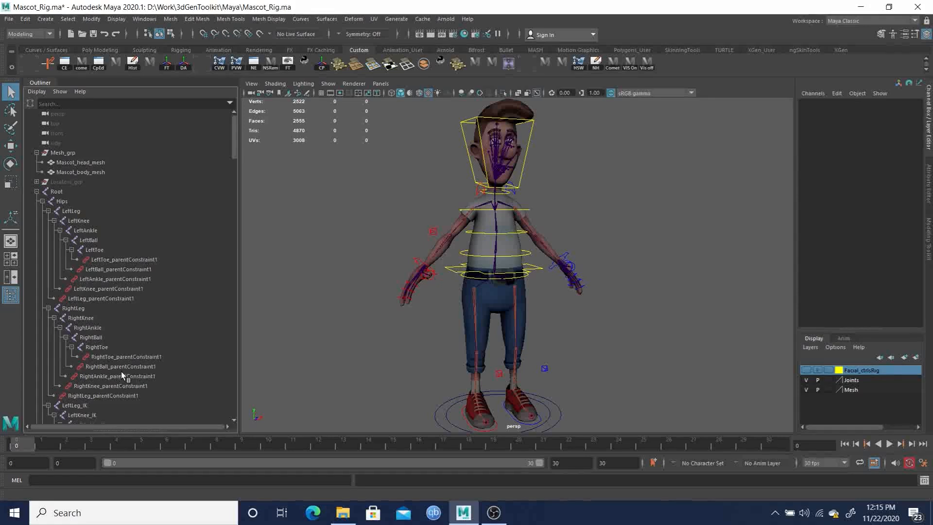
pyautogui.scroll(-5, 121, 371)
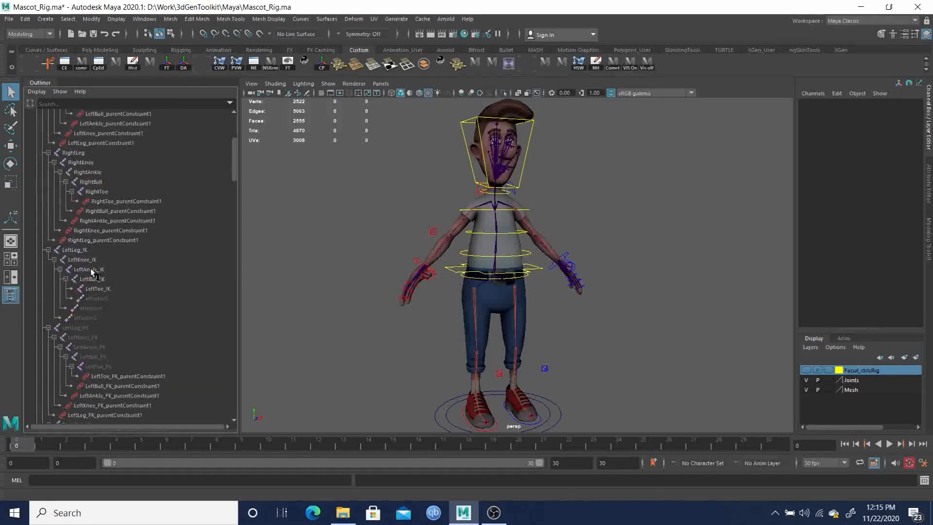
pyautogui.scroll(5, 129, 263)
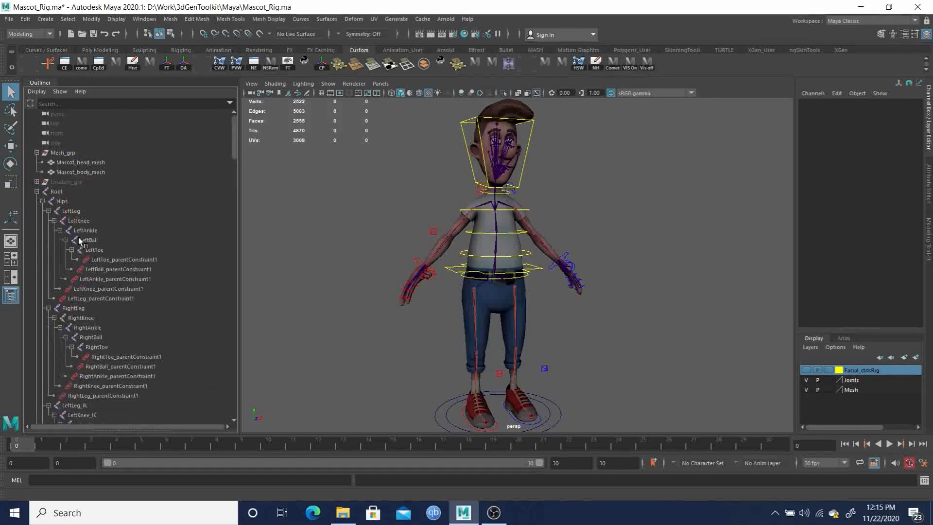
# - Select the joints from Root to LeftToe plus RightLeg to RightToe, leaving out the parent constraints
pyautogui.click(56, 191)
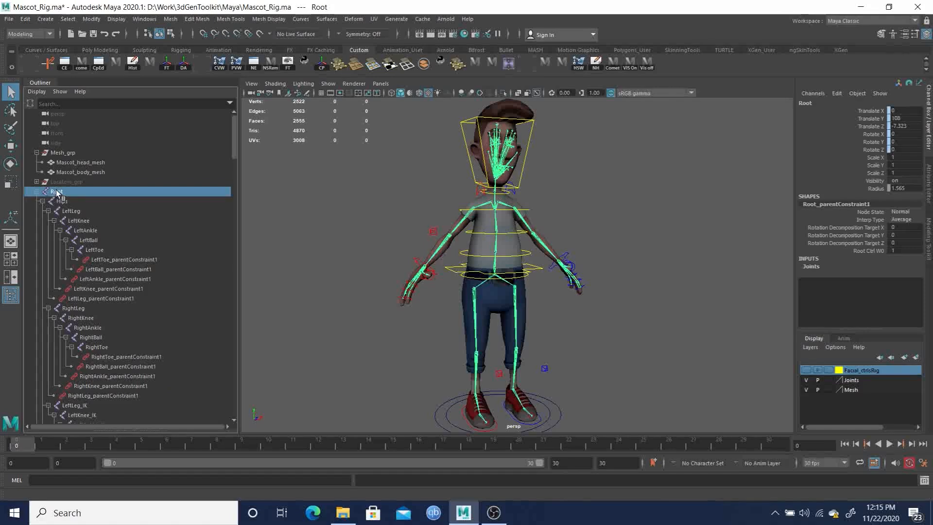
pyautogui.keyDown('shift'); pyautogui.click(96, 252); pyautogui.keyUp('shift')
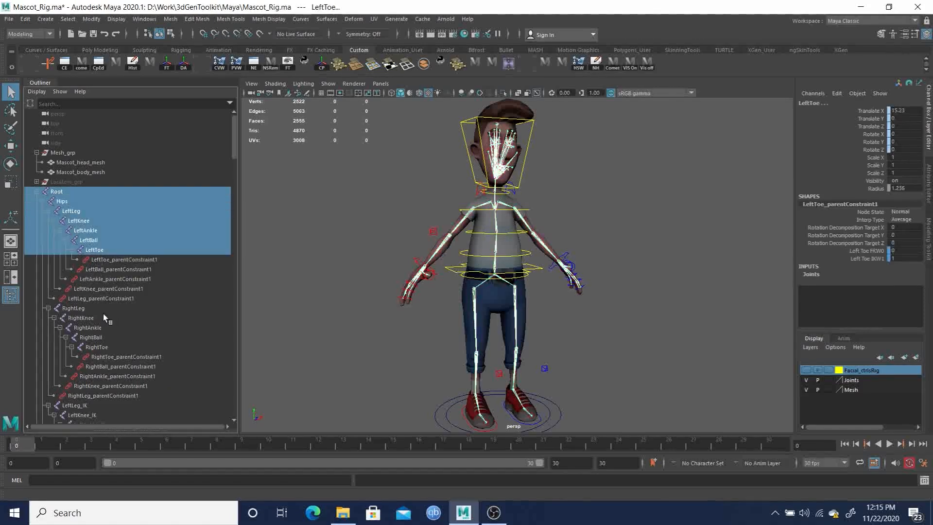
pyautogui.keyDown('ctrl'); pyautogui.click(72, 308); pyautogui.keyUp('ctrl')
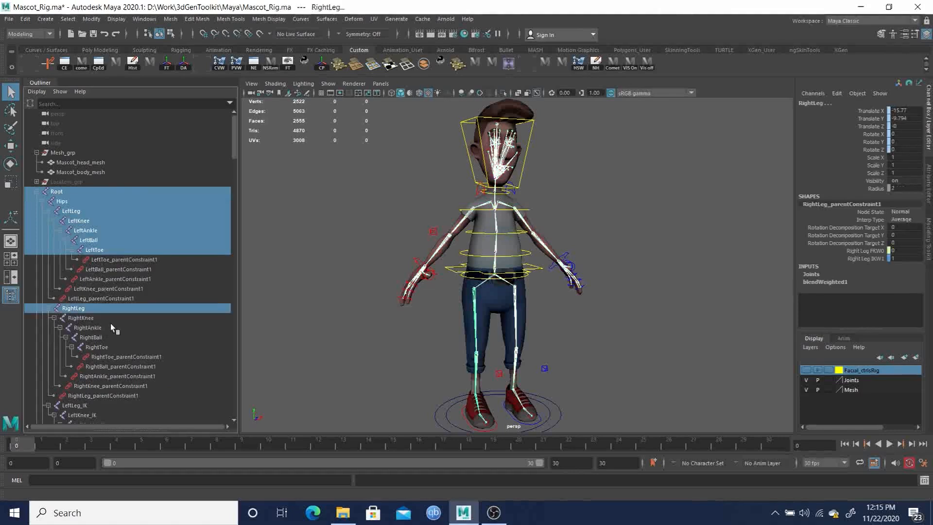
pyautogui.keyDown('shift'); pyautogui.click(101, 347); pyautogui.keyUp('shift')
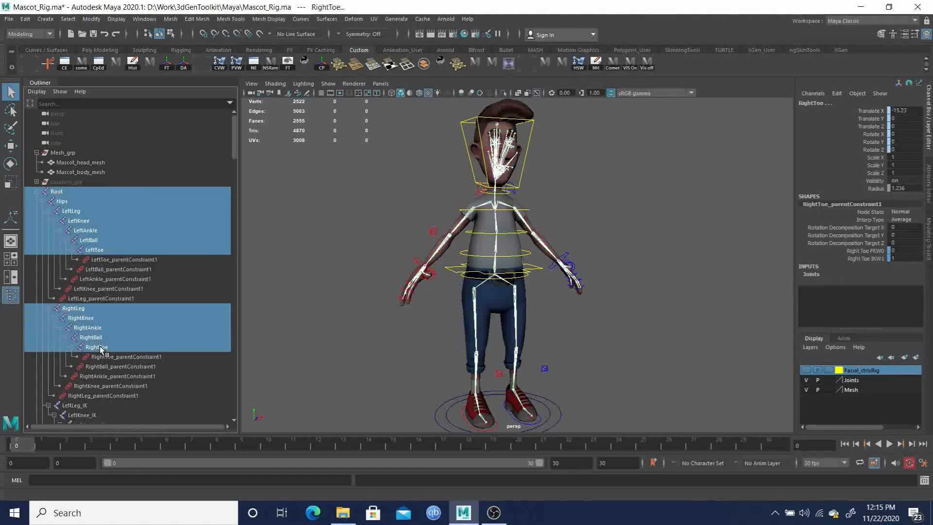
# - Add the joints from Spine01 through LeftBrow01 to the selection, skipping the IK and FK leg chains
pyautogui.scroll(-5, 94, 349)
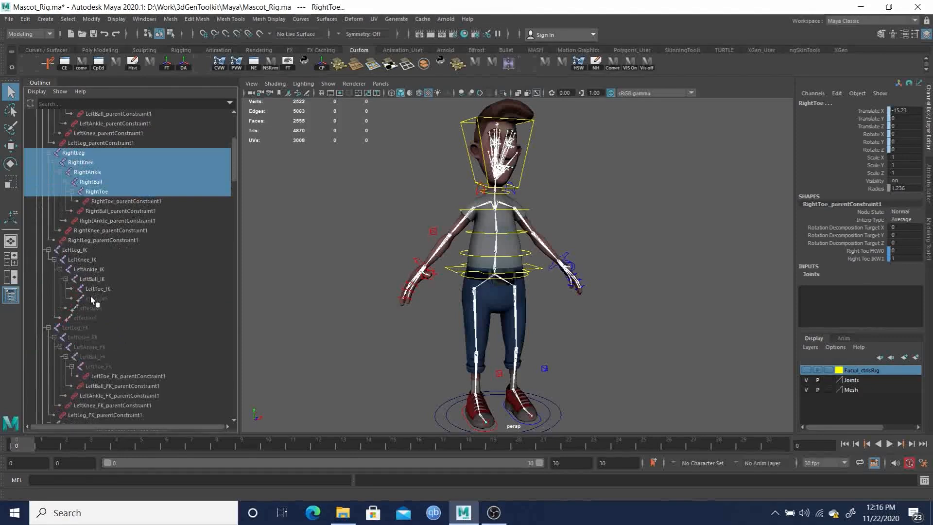
pyautogui.scroll(-5, 108, 351)
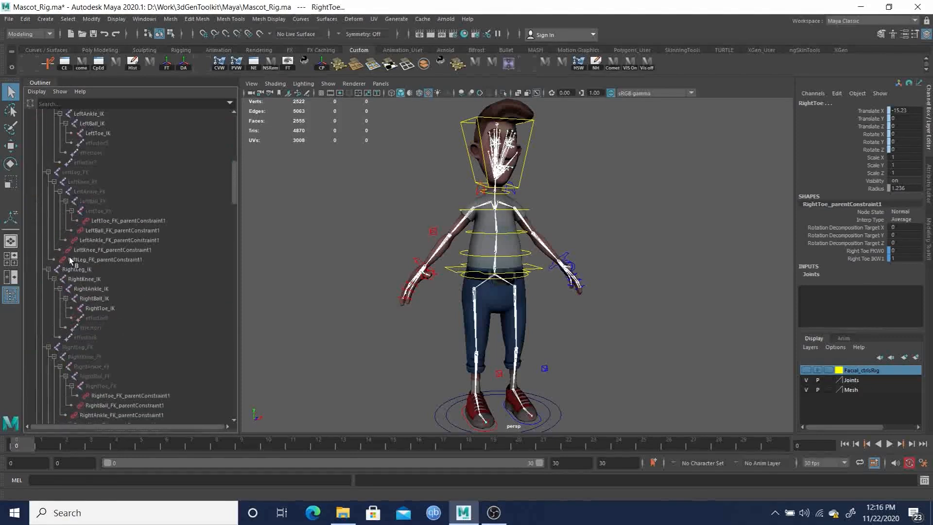
pyautogui.scroll(-5, 80, 349)
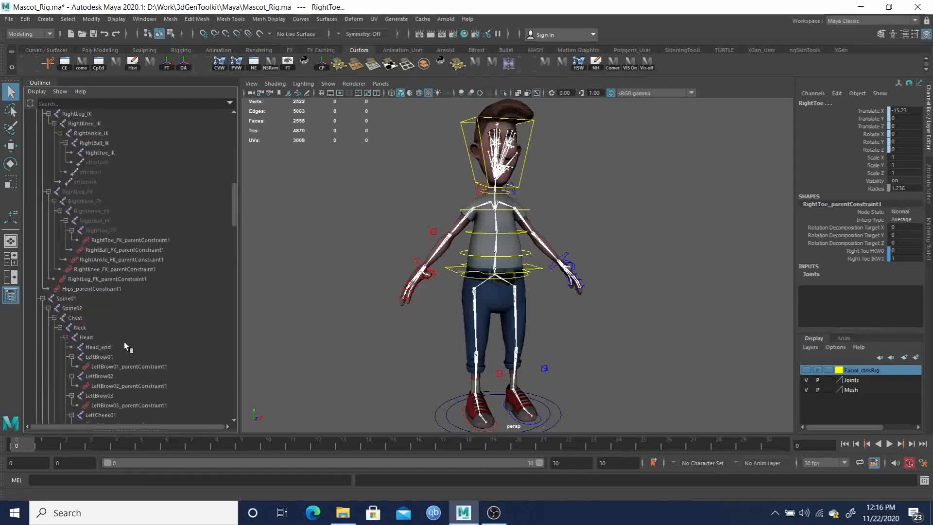
pyautogui.click(68, 300)
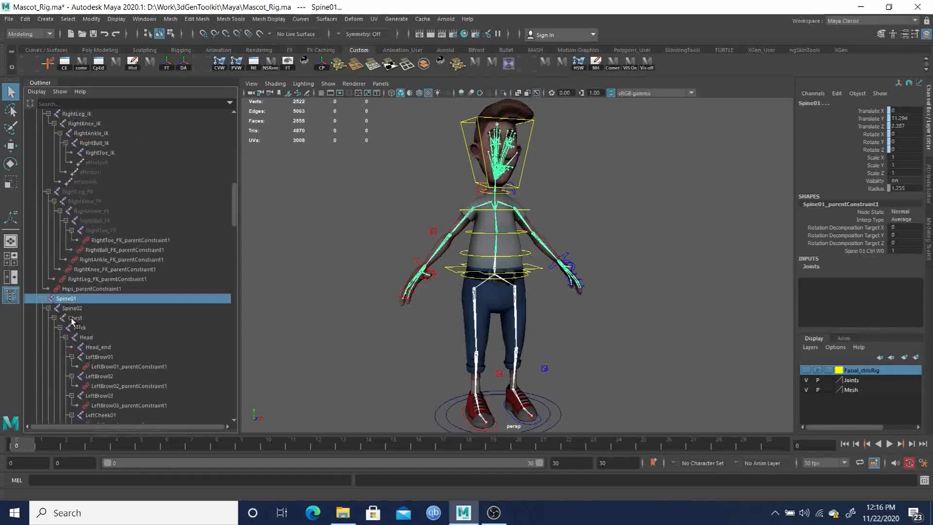
pyautogui.keyDown('shift'); pyautogui.click(98, 356); pyautogui.keyUp('shift')
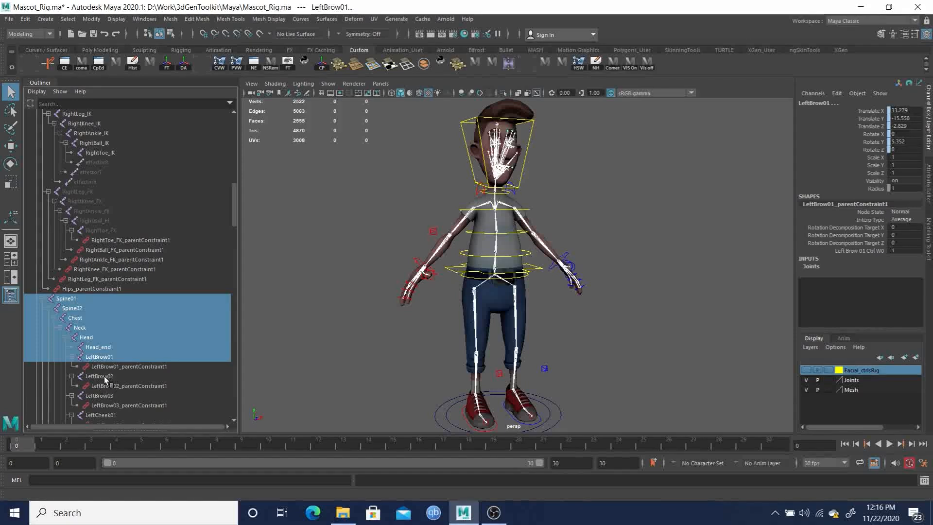
# - Add LeftBrow02, LeftBrow03, LeftCheek01 and LeftEyeball to the joint selection
pyautogui.keyDown('ctrl'); pyautogui.click(96, 376); pyautogui.keyUp('ctrl')
pyautogui.scroll(-5, 97, 331)
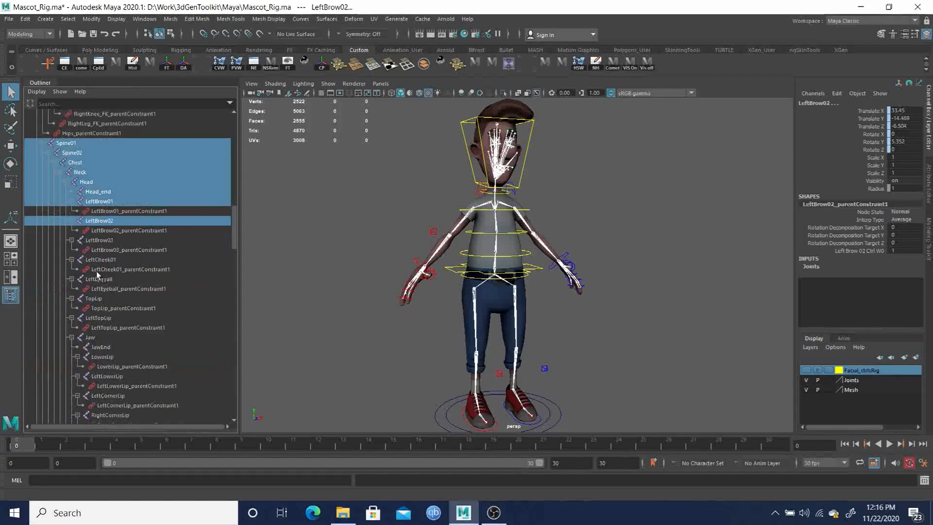
pyautogui.keyDown('ctrl'); pyautogui.click(100, 239); pyautogui.keyUp('ctrl')
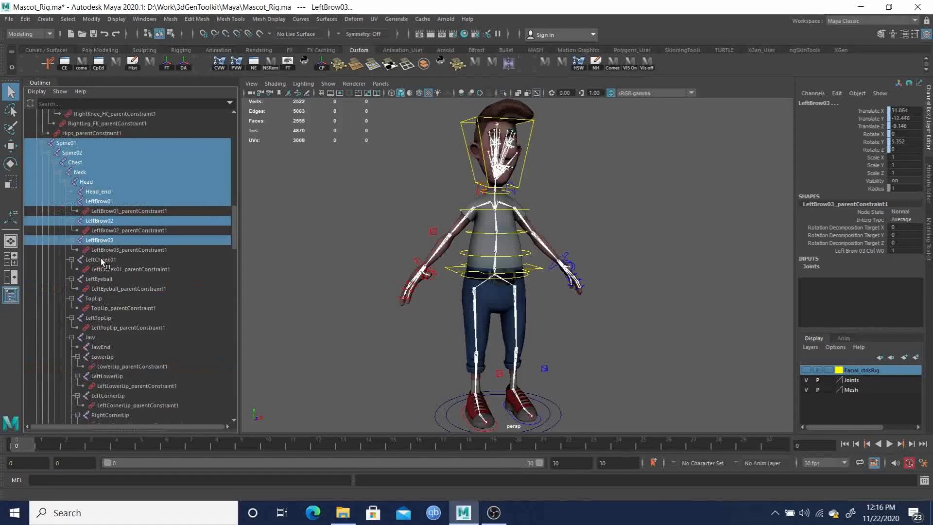
pyautogui.keyDown('ctrl'); pyautogui.click(104, 260); pyautogui.keyUp('ctrl')
pyautogui.keyDown('ctrl'); pyautogui.click(101, 278); pyautogui.keyUp('ctrl')
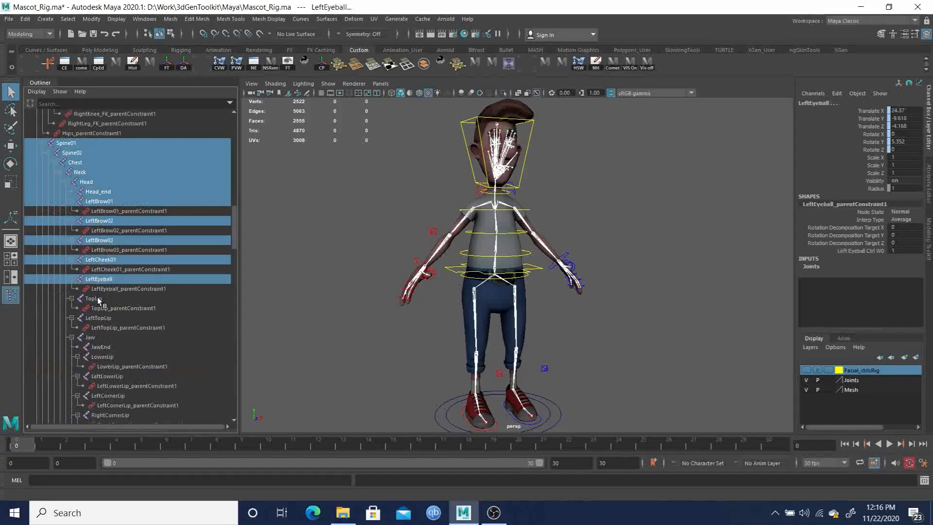
# - Add TopLip, LeftTopLip, Jaw, LowerLip, LeftLowerLip, LeftCornerLip, RightCornerLip and RightLowerLip to the selection, leaving out JawEnd
pyautogui.keyDown('ctrl'); pyautogui.click(95, 299); pyautogui.keyUp('ctrl')
pyautogui.keyDown('ctrl'); pyautogui.click(95, 318); pyautogui.keyUp('ctrl')
pyautogui.keyDown('ctrl'); pyautogui.click(93, 336); pyautogui.keyUp('ctrl')
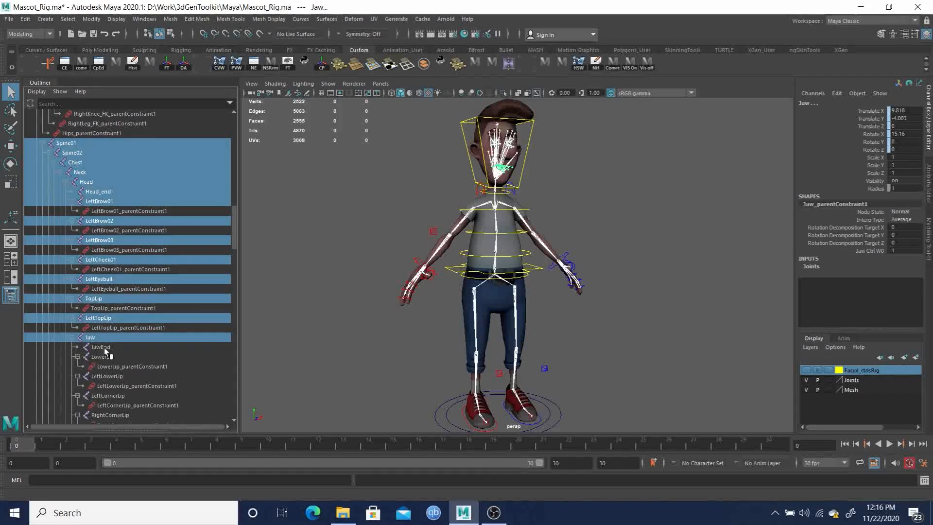
pyautogui.keyDown('ctrl'); pyautogui.click(97, 356); pyautogui.keyUp('ctrl')
pyautogui.keyDown('ctrl'); pyautogui.click(105, 377); pyautogui.keyUp('ctrl')
pyautogui.keyDown('ctrl'); pyautogui.click(107, 396); pyautogui.keyUp('ctrl')
pyautogui.scroll(-5, 122, 352)
pyautogui.keyDown('ctrl'); pyautogui.click(96, 260); pyautogui.keyUp('ctrl')
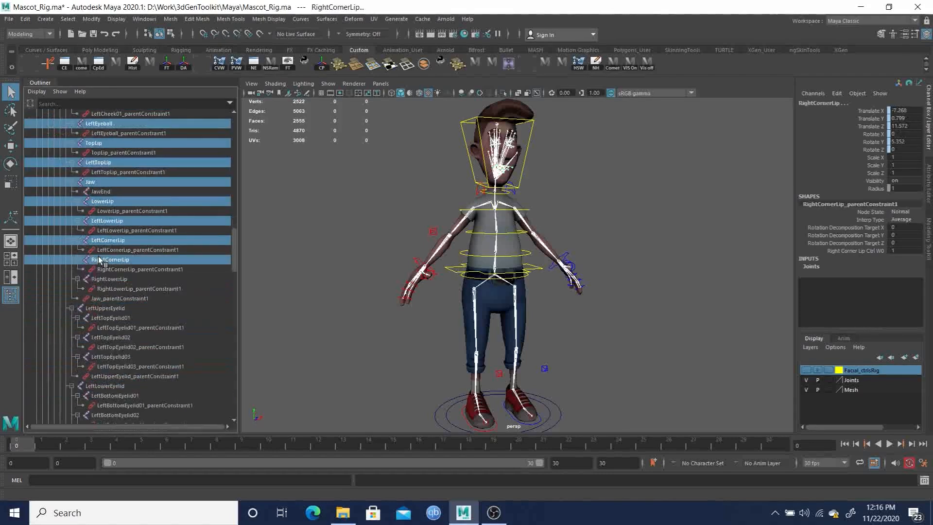
pyautogui.keyDown('ctrl'); pyautogui.click(109, 278); pyautogui.keyUp('ctrl')
# - Add LeftUpperEyelid, LeftTopEyelid01 to 03, LeftLowerEyelid and LeftBottomEyelid01 to 03 to the joint selection
pyautogui.keyDown('ctrl'); pyautogui.click(103, 308); pyautogui.keyUp('ctrl')
pyautogui.keyDown('ctrl'); pyautogui.click(107, 317); pyautogui.keyUp('ctrl')
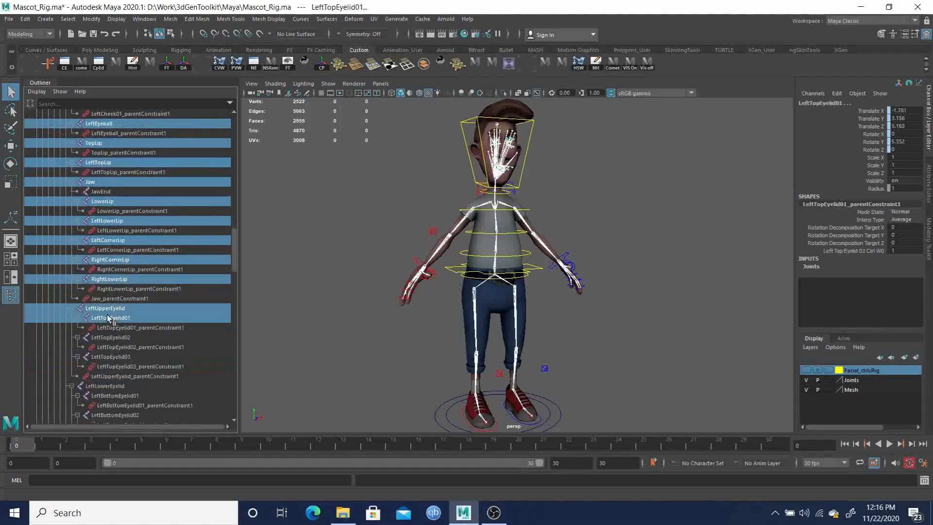
pyautogui.keyDown('ctrl'); pyautogui.click(110, 337); pyautogui.keyUp('ctrl')
pyautogui.keyDown('ctrl'); pyautogui.click(112, 357); pyautogui.keyUp('ctrl')
pyautogui.keyDown('ctrl'); pyautogui.click(110, 385); pyautogui.keyUp('ctrl')
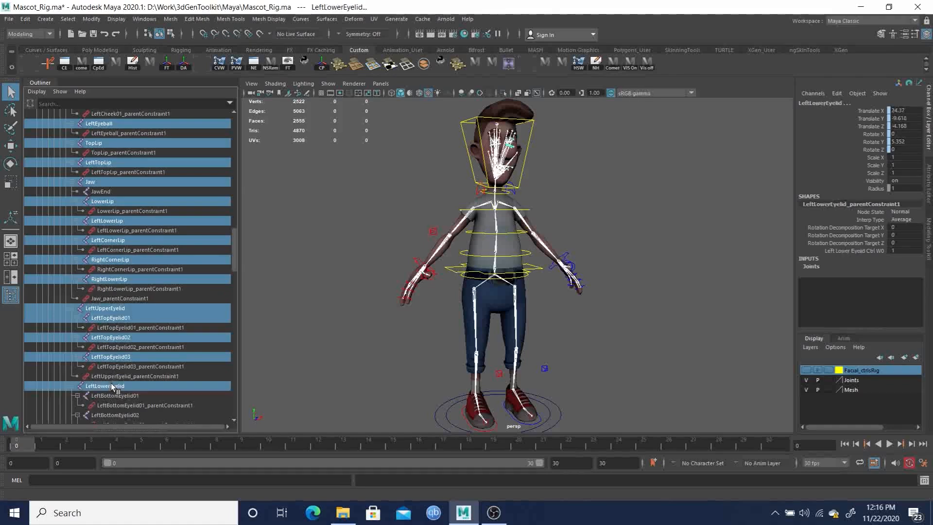
pyautogui.keyDown('ctrl'); pyautogui.click(111, 396); pyautogui.keyUp('ctrl')
pyautogui.keyDown('ctrl'); pyautogui.click(113, 414); pyautogui.keyUp('ctrl')
pyautogui.scroll(-5, 124, 331)
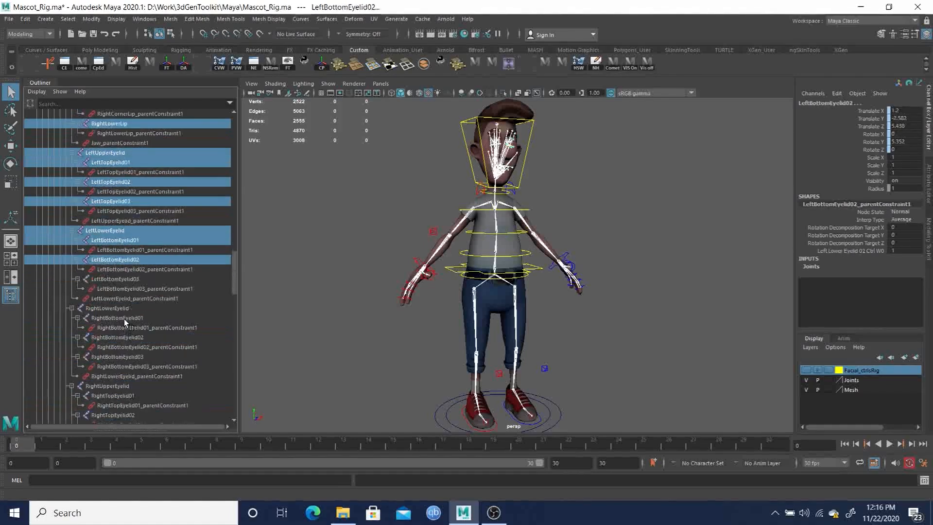
pyautogui.keyDown('ctrl'); pyautogui.click(115, 279); pyautogui.keyUp('ctrl')
# - Add RightLowerEyelid, RightBottomEyelid01 to 03, RightUpperEyelid and RightTopEyelid01 to 03 to the joint selection
pyautogui.keyDown('ctrl'); pyautogui.click(108, 308); pyautogui.keyUp('ctrl')
pyautogui.keyDown('ctrl'); pyautogui.click(108, 316); pyautogui.keyUp('ctrl')
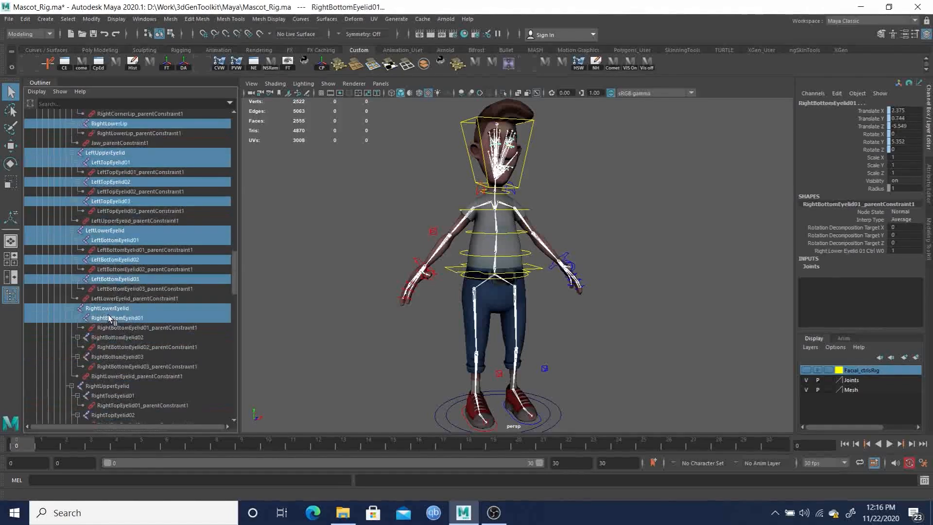
pyautogui.keyDown('ctrl'); pyautogui.click(109, 338); pyautogui.keyUp('ctrl')
pyautogui.keyDown('ctrl'); pyautogui.click(113, 356); pyautogui.keyUp('ctrl')
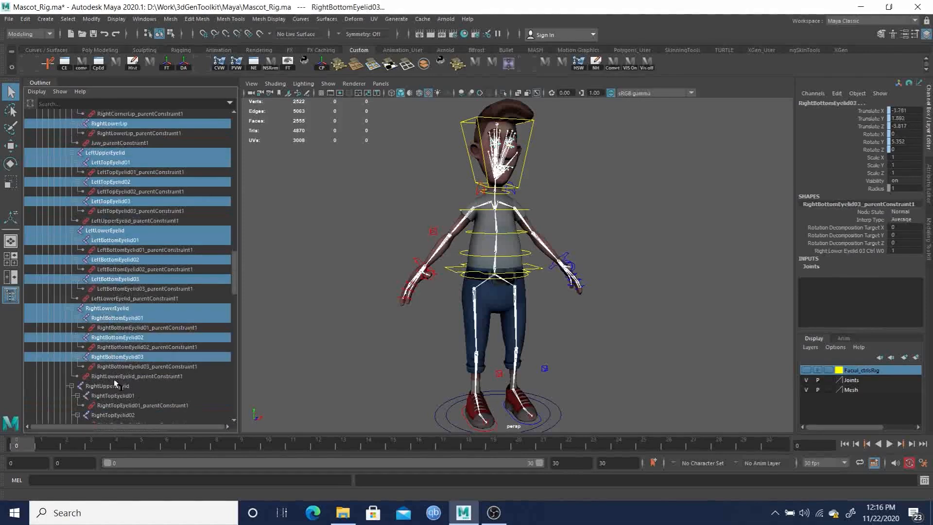
pyautogui.keyDown('ctrl'); pyautogui.click(108, 386); pyautogui.keyUp('ctrl')
pyautogui.keyDown('ctrl'); pyautogui.click(110, 396); pyautogui.keyUp('ctrl')
pyautogui.scroll(-3, 116, 342)
pyautogui.scroll(-5, 116, 342)
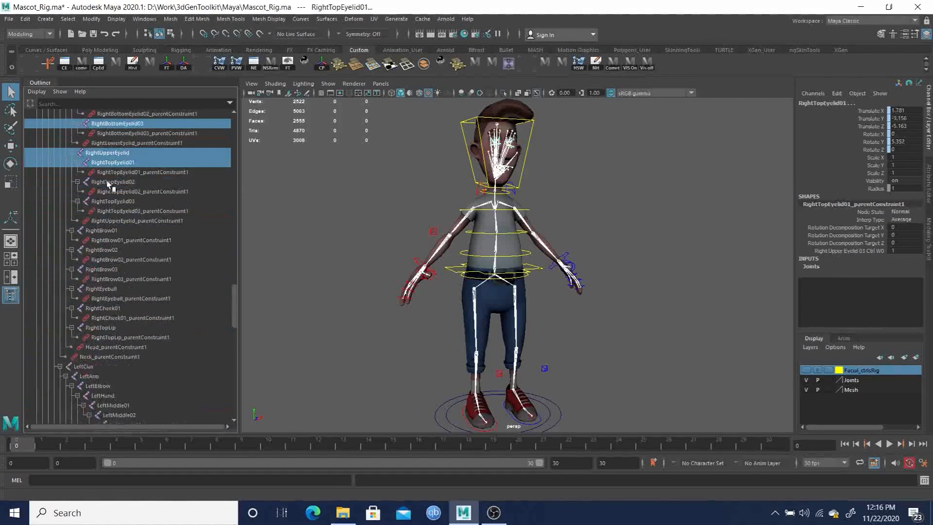
pyautogui.keyDown('ctrl'); pyautogui.click(108, 181); pyautogui.keyUp('ctrl')
pyautogui.keyDown('ctrl'); pyautogui.click(107, 201); pyautogui.keyUp('ctrl')
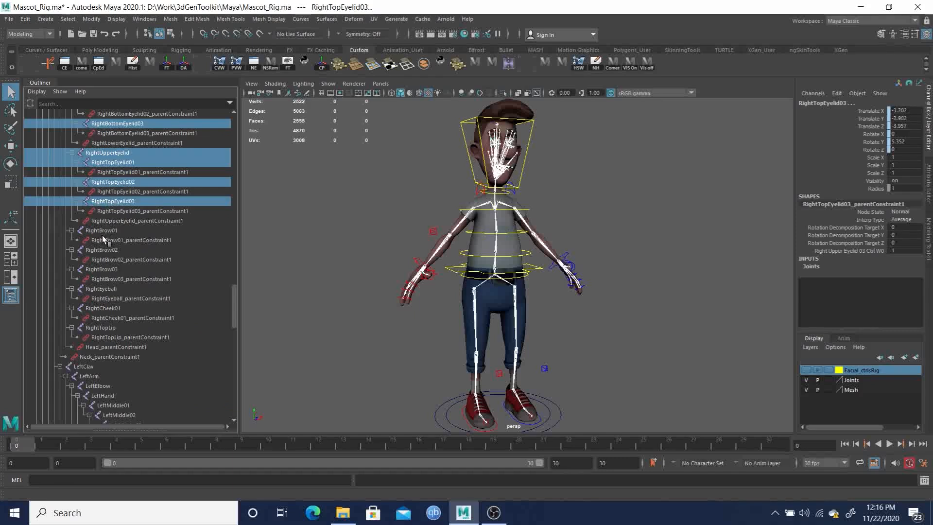
# - Add RightBrow01 to 03, RightEyeball, RightCheek01 and RightTopLip to the joint selection
pyautogui.keyDown('ctrl'); pyautogui.click(102, 231); pyautogui.keyUp('ctrl')
pyautogui.keyDown('ctrl'); pyautogui.click(101, 250); pyautogui.keyUp('ctrl')
pyautogui.keyDown('ctrl'); pyautogui.click(103, 268); pyautogui.keyUp('ctrl')
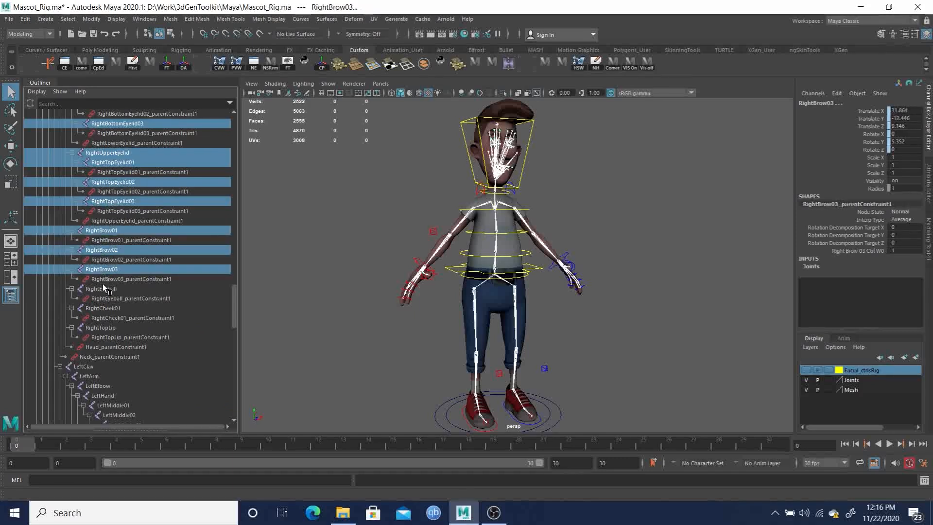
pyautogui.keyDown('ctrl'); pyautogui.click(101, 288); pyautogui.keyUp('ctrl')
pyautogui.keyDown('ctrl'); pyautogui.click(101, 308); pyautogui.keyUp('ctrl')
pyautogui.keyDown('ctrl'); pyautogui.click(101, 327); pyautogui.keyUp('ctrl')
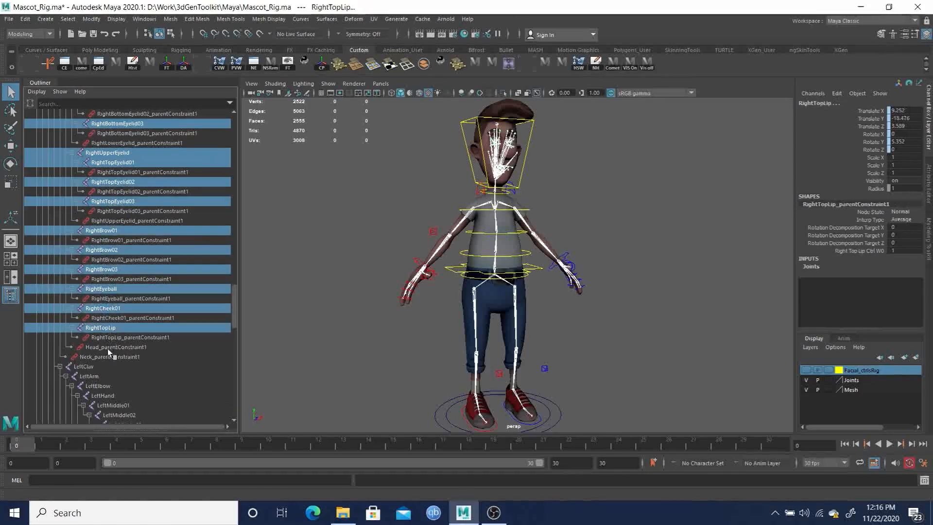
# - Add the left arm and finger joints from LeftClav through LeftPinky03 to the selection
pyautogui.keyDown('ctrl'); pyautogui.click(103, 366); pyautogui.keyUp('ctrl')
pyautogui.scroll(-3, 110, 355)
pyautogui.scroll(-3, 129, 312)
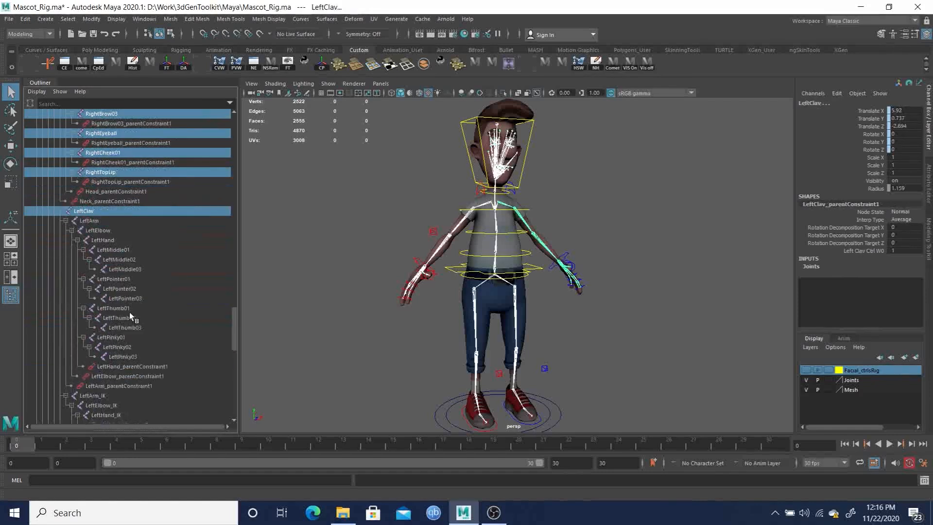
pyautogui.keyDown('shift'); pyautogui.click(120, 357); pyautogui.keyUp('shift')
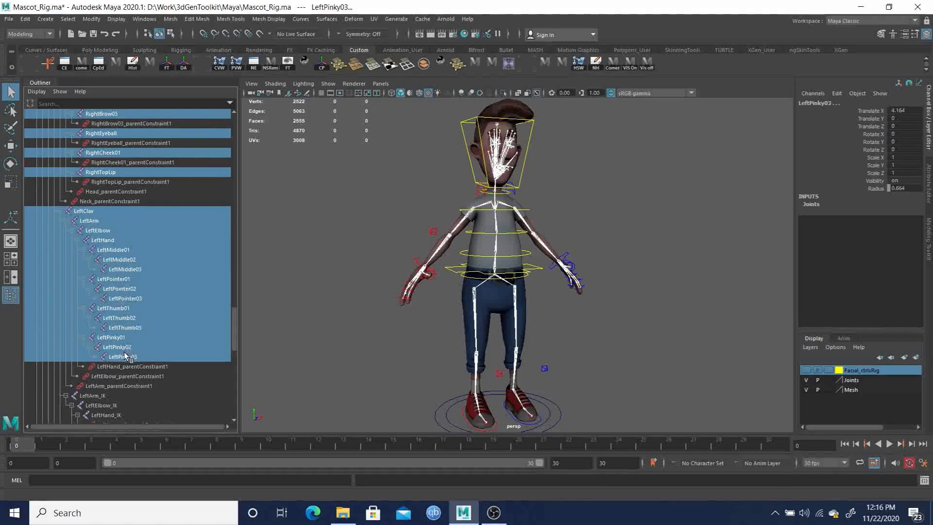
# - Add the joints from RightClav through RightPinky03 to the selection, skipping the arm IK and FK chains, and review the hierarchy
pyautogui.scroll(-6, 132, 331)
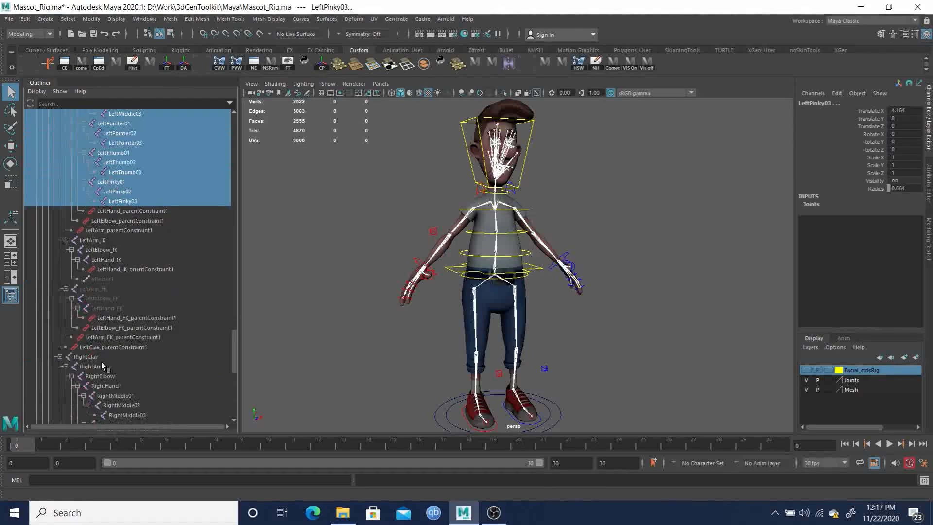
pyautogui.click(84, 358)
pyautogui.scroll(-6, 124, 321)
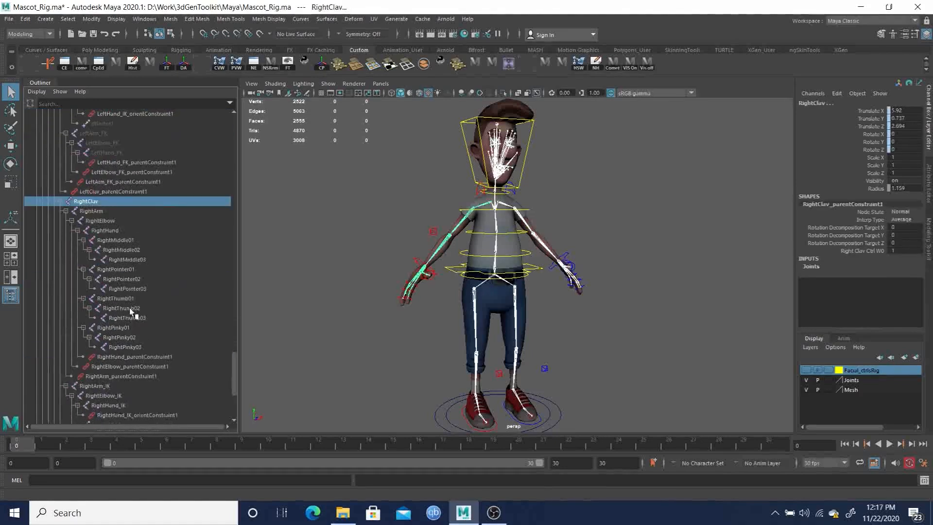
pyautogui.keyDown('shift'); pyautogui.click(125, 346); pyautogui.keyUp('shift')
pyautogui.scroll(-3, 136, 314)
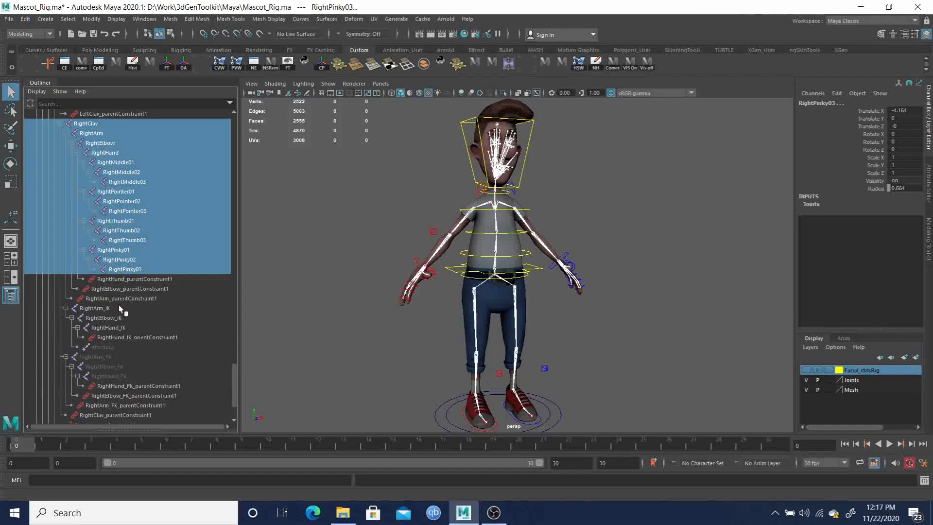
pyautogui.scroll(-3, 119, 326)
pyautogui.scroll(15, 103, 336)
pyautogui.scroll(15, 104, 337)
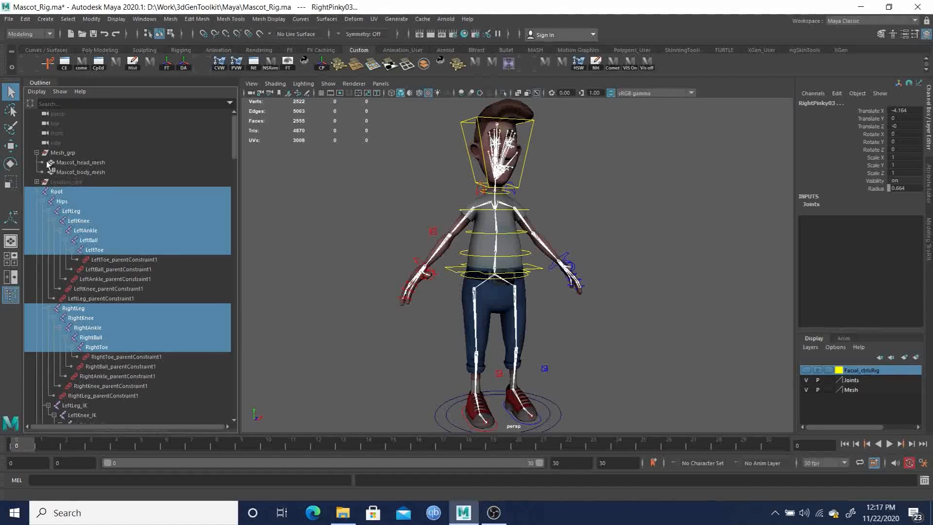
# - Add Mascot_head_mesh and Mascot_body_mesh to the joint selection, switch to the Rigging menu set and open the Bind Skin options
pyautogui.keyDown('ctrl'); pyautogui.click(82, 162); pyautogui.keyUp('ctrl')
pyautogui.keyDown('ctrl'); pyautogui.click(85, 172); pyautogui.keyUp('ctrl')
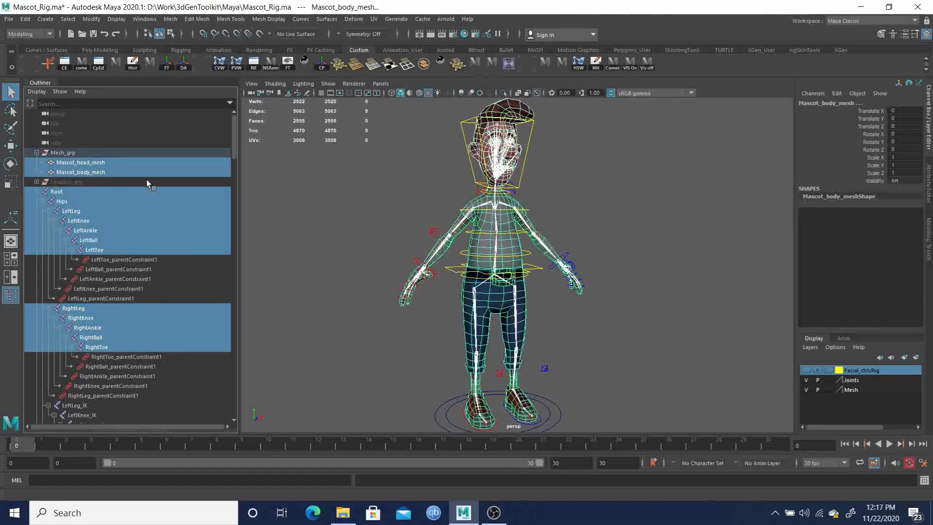
pyautogui.click(25, 33)
pyautogui.click(24, 54)
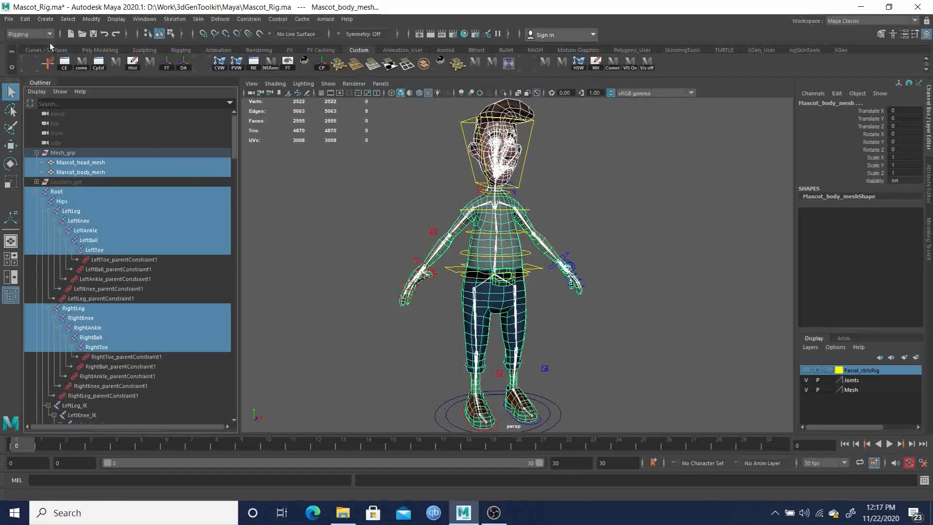
pyautogui.click(185, 19)
pyautogui.click(219, 20)
pyautogui.moveTo(198, 19)
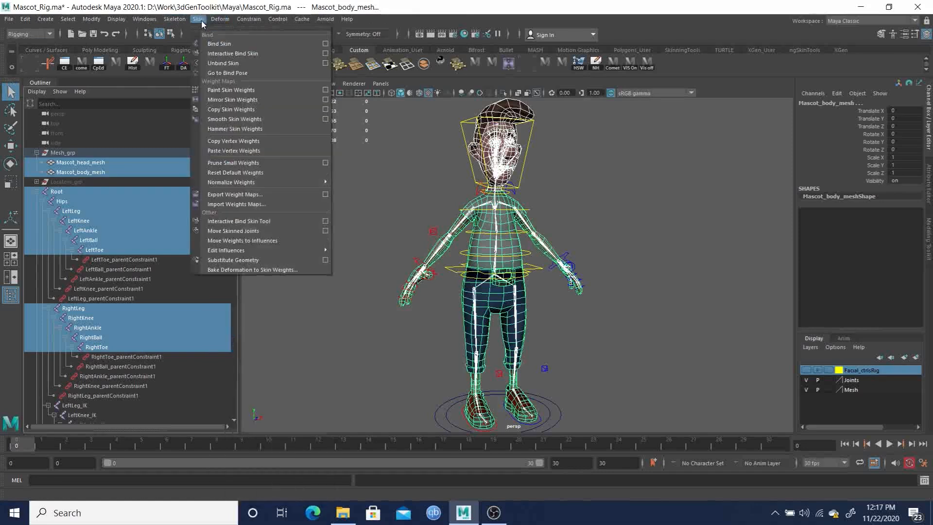
pyautogui.click(325, 44)
pyautogui.moveTo(236, 215); pyautogui.dragTo(671, 168)
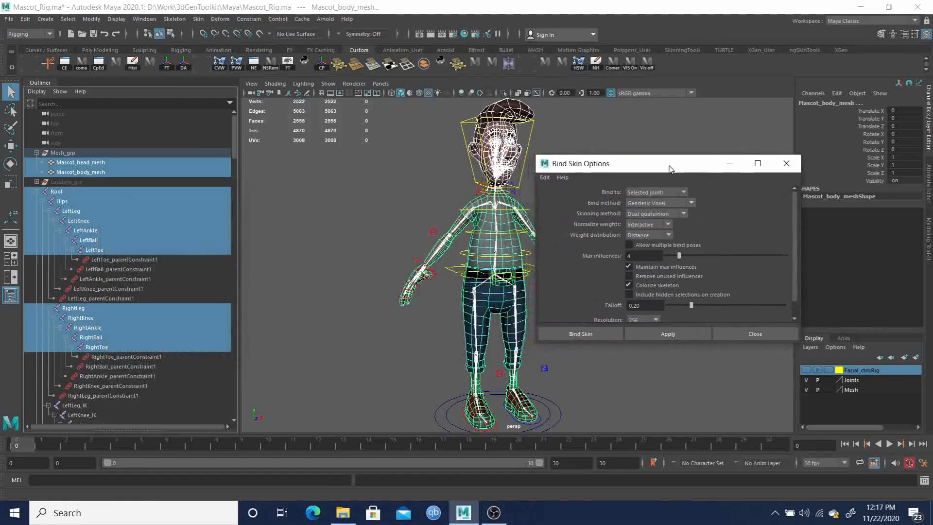
# - Reset the Bind Skin settings, then bind to Selected joints with the Geodesic Voxel bind method
pyautogui.click(546, 178)
pyautogui.click(575, 197)
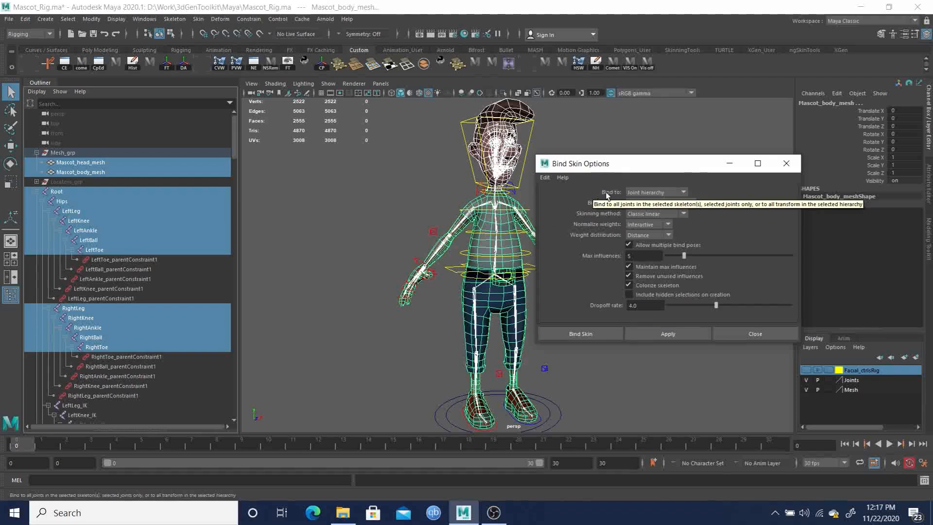
pyautogui.click(639, 194)
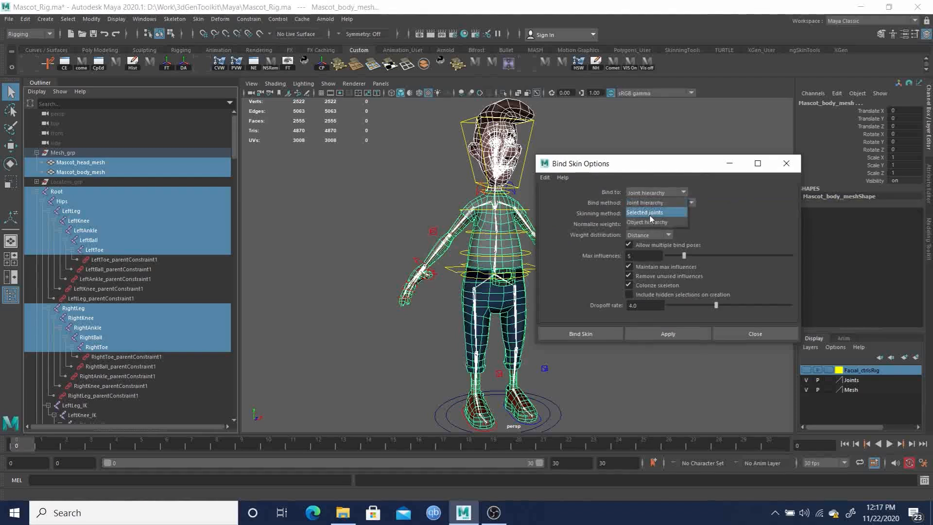
pyautogui.click(651, 213)
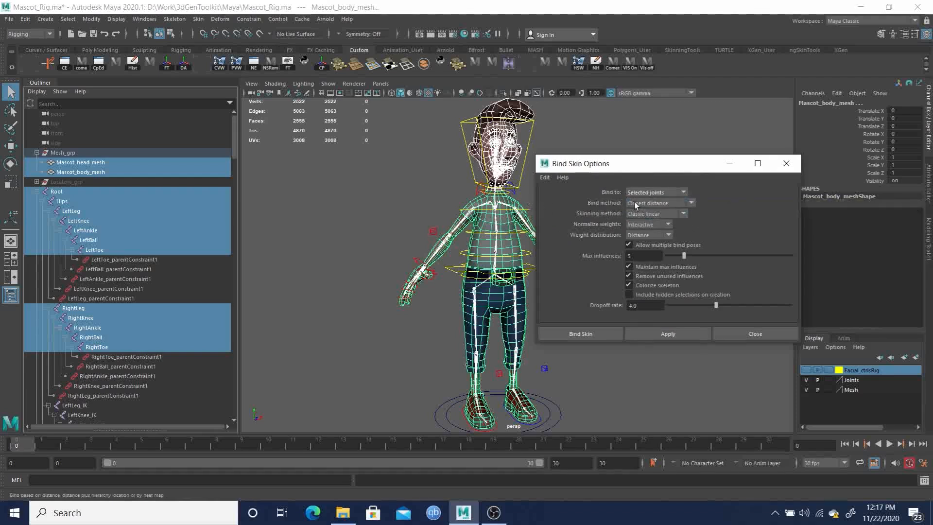
pyautogui.click(644, 204)
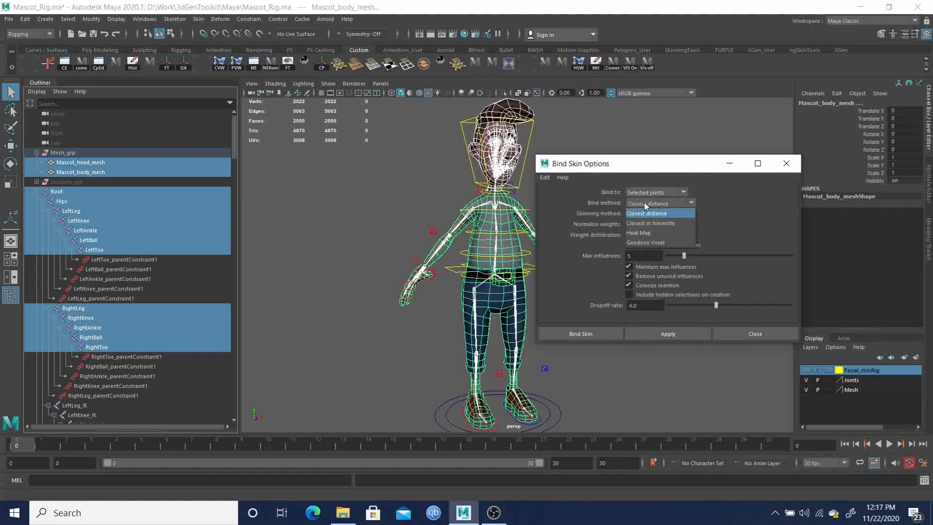
pyautogui.click(645, 243)
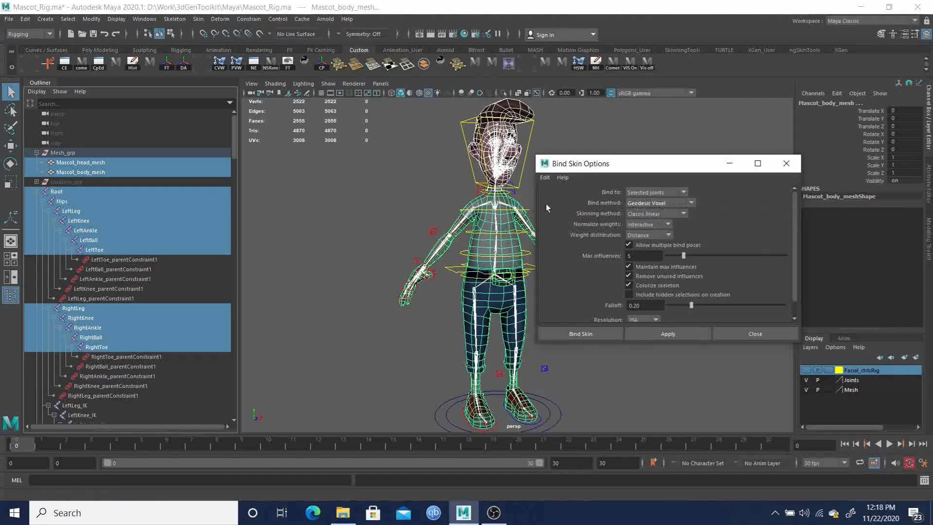
# - Bind the skin with Dual quaternion skinning and 4 max influences, with multiple bind poses, unused influence removal and voxel state validation turned off
pyautogui.click(658, 214)
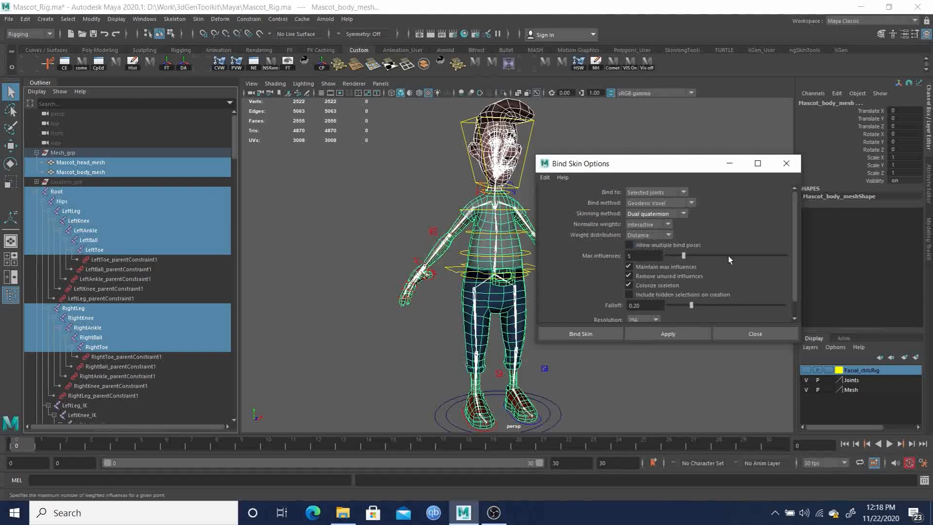
pyautogui.scroll(-1, 732, 254)
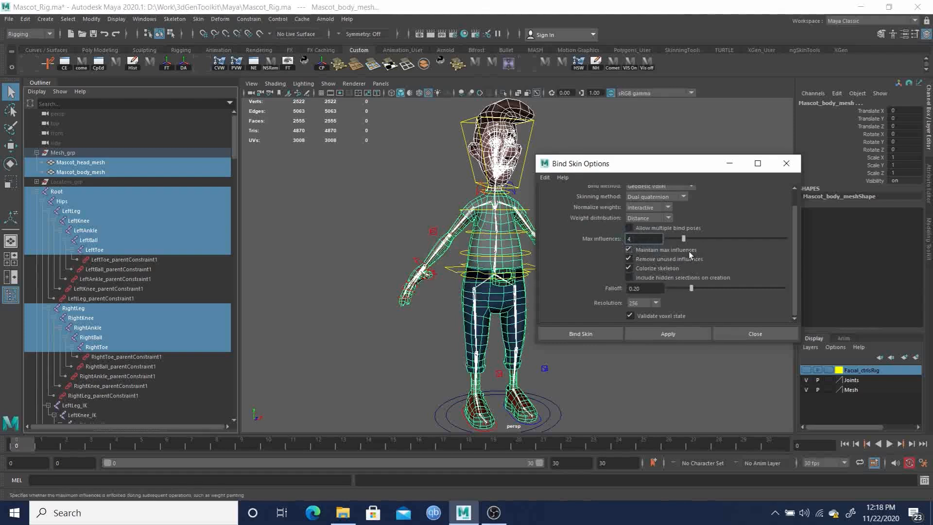
pyautogui.click(630, 259)
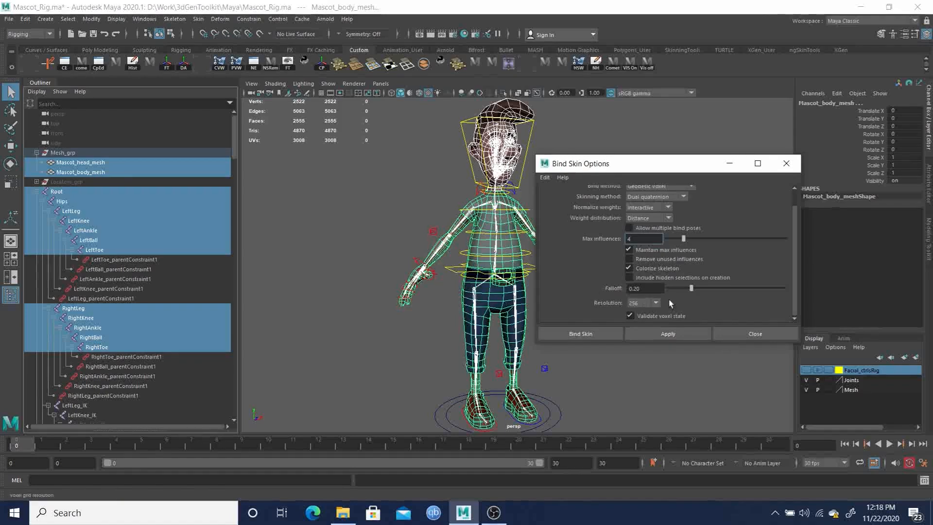
pyautogui.click(630, 316)
pyautogui.moveTo(665, 166); pyautogui.dragTo(675, 117)
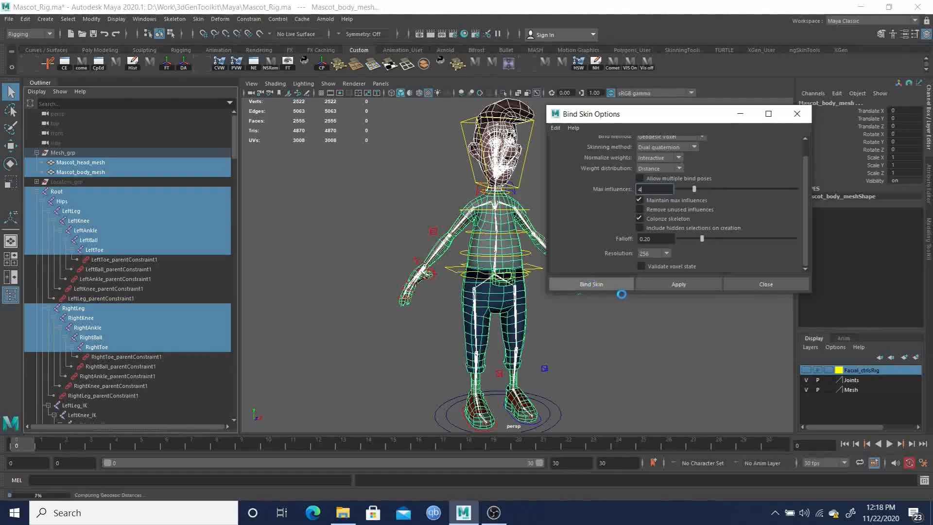
# - Hide the Joints display layer so that only the mesh and the rig controls are displayed
pyautogui.keyDown('alt'); pyautogui.moveTo(604, 287); pyautogui.dragTo(618, 301); pyautogui.keyUp('alt')
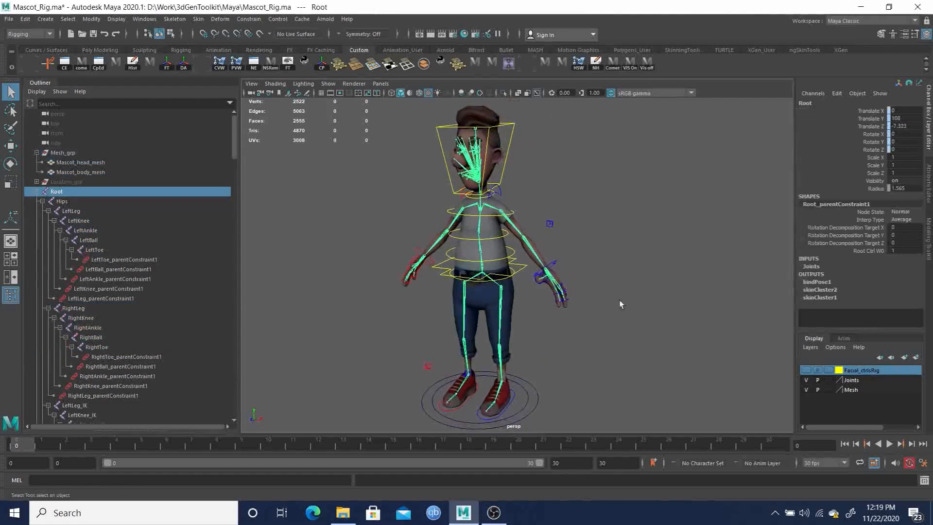
pyautogui.click(807, 380)
pyautogui.keyDown('alt'); pyautogui.moveTo(589, 285); pyautogui.dragTo(600, 288); pyautogui.keyUp('alt')
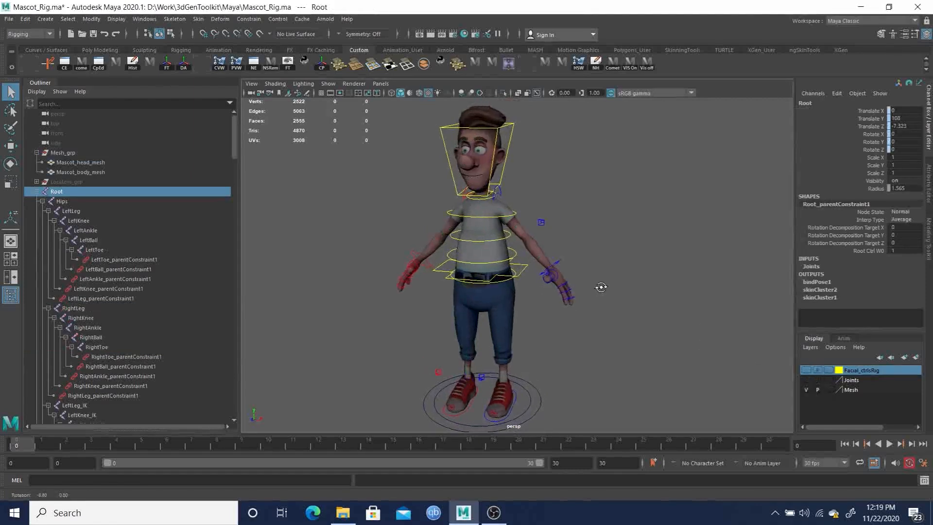
# - Test the torso deformation by rotating Spine01_ctrl, and undo the rotation
pyautogui.click(515, 256)
pyautogui.press('e')
pyautogui.moveTo(504, 246); pyautogui.dragTo(495, 263)
pyautogui.hotkey('ctrl', 'z')
# - Test the left leg deformation by moving LeftFootIK_ctrl in different directions, undoing each move
pyautogui.scroll(3, 497, 285)
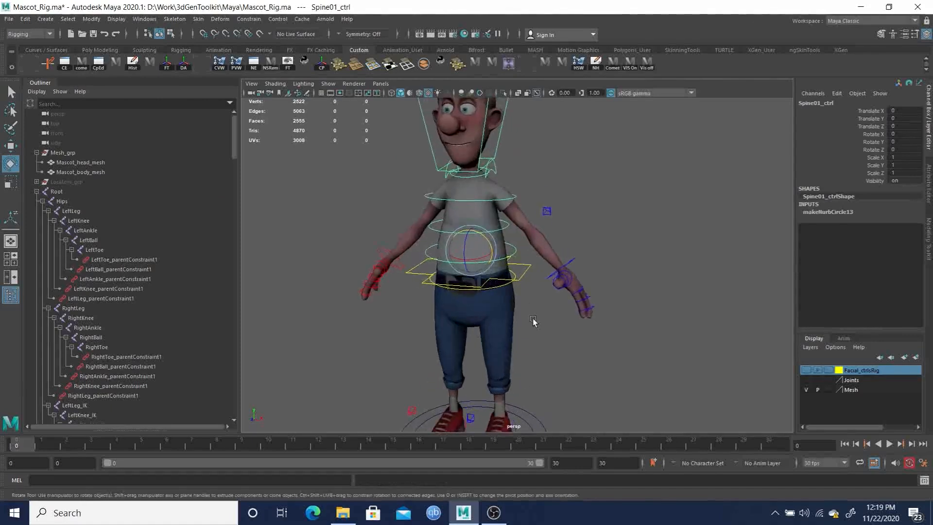
pyautogui.keyDown('alt'); pyautogui.moveTo(533, 321); pyautogui.dragTo(546, 221, button='middle'); pyautogui.keyUp('alt')
pyautogui.click(526, 351)
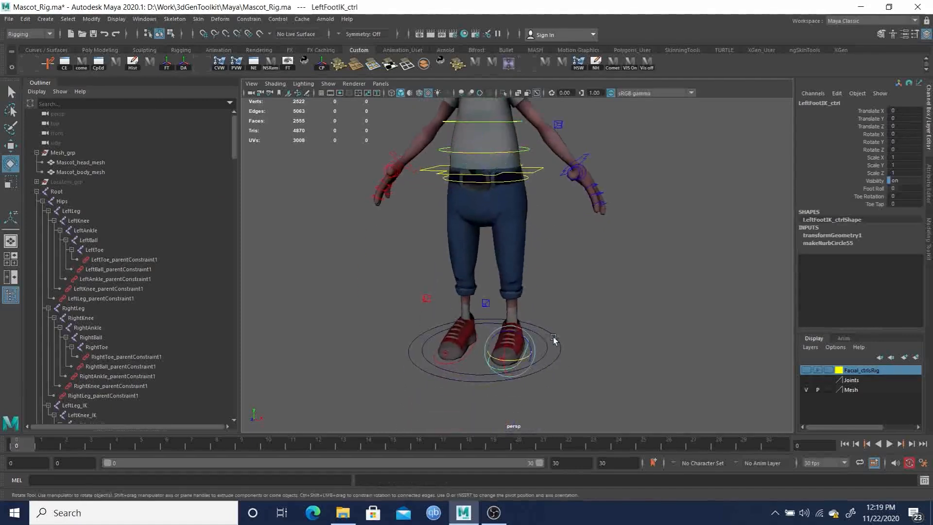
pyautogui.press('w')
pyautogui.moveTo(582, 281); pyautogui.dragTo(585, 233, button='middle')
pyautogui.hotkey('ctrl', 'z')
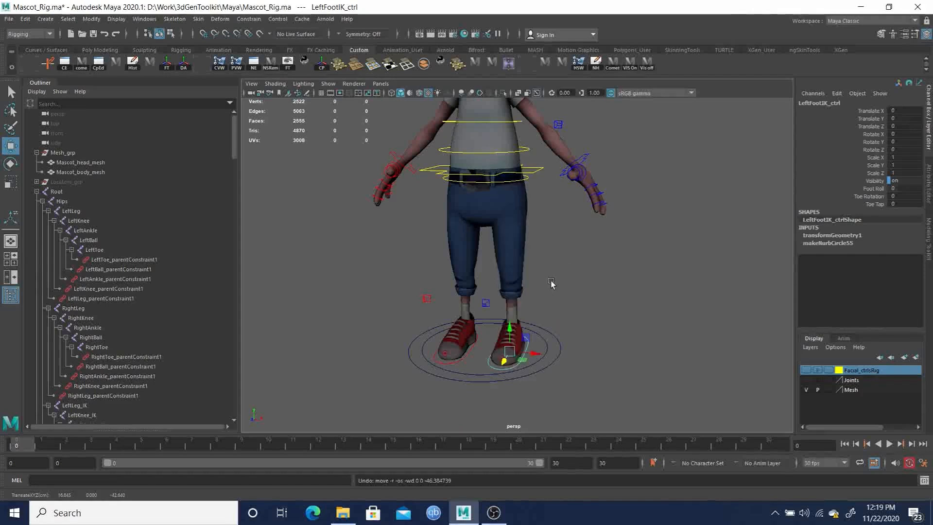
pyautogui.moveTo(513, 327); pyautogui.dragTo(453, 278)
pyautogui.hotkey('ctrl', 'z')
pyautogui.hotkey('ctrl', 'z')
# - Test the left shoe deformation with the Foot Roll, Toe Rotation and Toe Tap attributes of LeftFootIK_ctrl, and undo the changes
pyautogui.keyDown('alt'); pyautogui.moveTo(453, 278); pyautogui.dragTo(529, 323, button='right'); pyautogui.keyUp('alt')
pyautogui.keyDown('alt'); pyautogui.moveTo(529, 323); pyautogui.dragTo(506, 324); pyautogui.keyUp('alt')
pyautogui.keyDown('alt'); pyautogui.moveTo(506, 323); pyautogui.dragTo(527, 243, button='middle'); pyautogui.keyUp('alt')
pyautogui.click(874, 189)
pyautogui.moveTo(638, 238); pyautogui.dragTo(656, 269, button='middle')
pyautogui.hotkey('ctrl', 'z')
pyautogui.click(868, 197)
pyautogui.hotkey('ctrl', 'z')
pyautogui.click(875, 204)
pyautogui.moveTo(718, 276); pyautogui.dragTo(441, 258, button='middle')
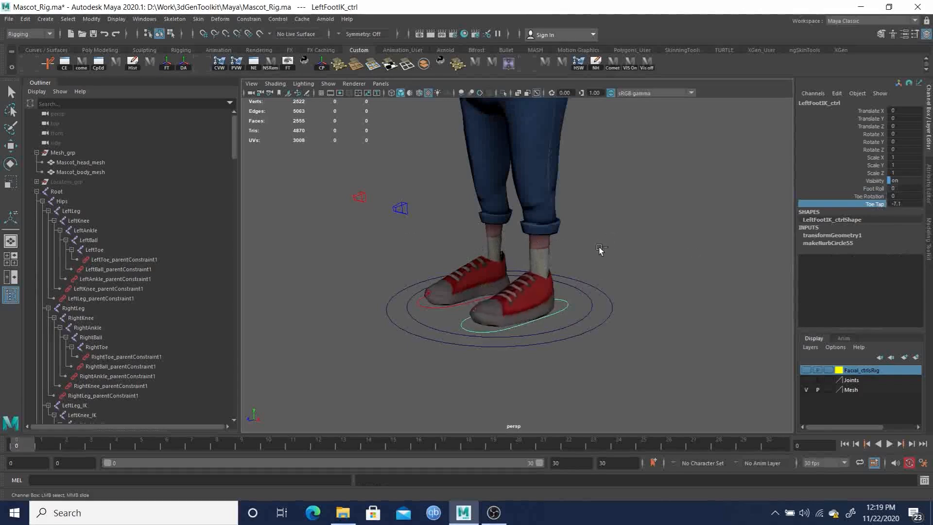
# - Test the waist and belt deformation by rotating Hips_ctrl in several directions, undoing each rotation
pyautogui.keyDown('alt'); pyautogui.moveTo(360, 242); pyautogui.dragTo(528, 253); pyautogui.keyUp('alt')
pyautogui.keyDown('alt'); pyautogui.moveTo(467, 179); pyautogui.dragTo(513, 287, button='middle'); pyautogui.keyUp('alt')
pyautogui.keyDown('alt'); pyautogui.moveTo(512, 288); pyautogui.dragTo(529, 275, button='right'); pyautogui.keyUp('alt')
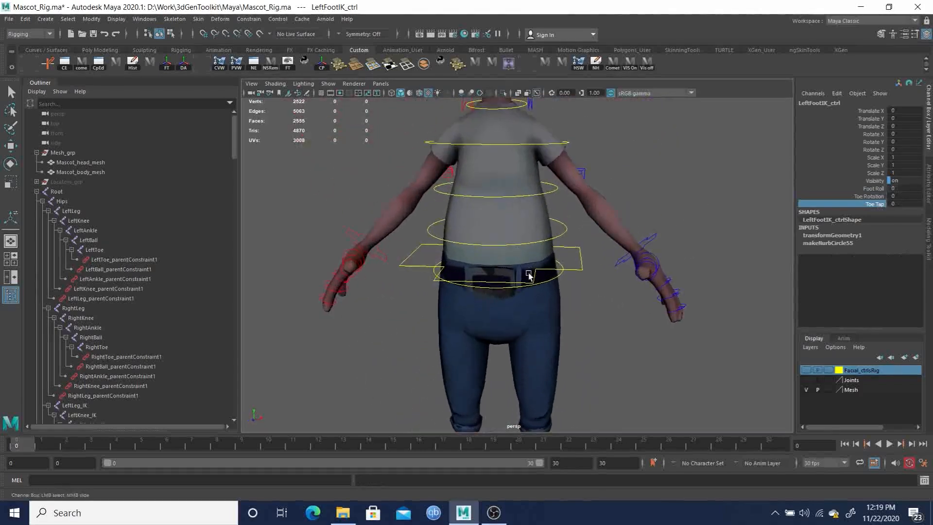
pyautogui.click(556, 280)
pyautogui.press('w')
pyautogui.press('e')
pyautogui.moveTo(520, 254); pyautogui.dragTo(514, 250)
pyautogui.hotkey('ctrl', 'z')
pyautogui.hotkey('ctrl', 'z')
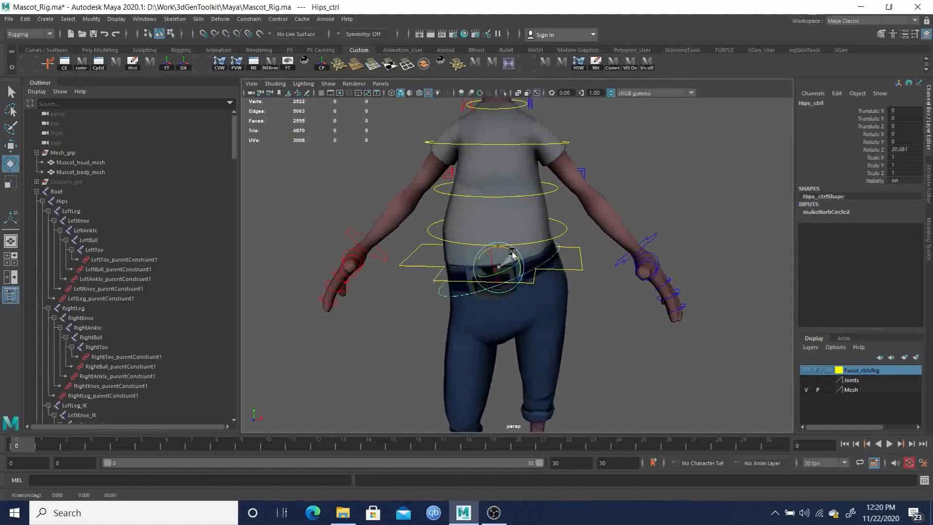
pyautogui.moveTo(516, 274); pyautogui.dragTo(497, 283)
pyautogui.hotkey('ctrl', 'z')
# - Display the wireframe on the shaded mascot mesh in the perspective view
pyautogui.keyDown('alt'); pyautogui.moveTo(416, 232); pyautogui.dragTo(442, 243); pyautogui.keyUp('alt')
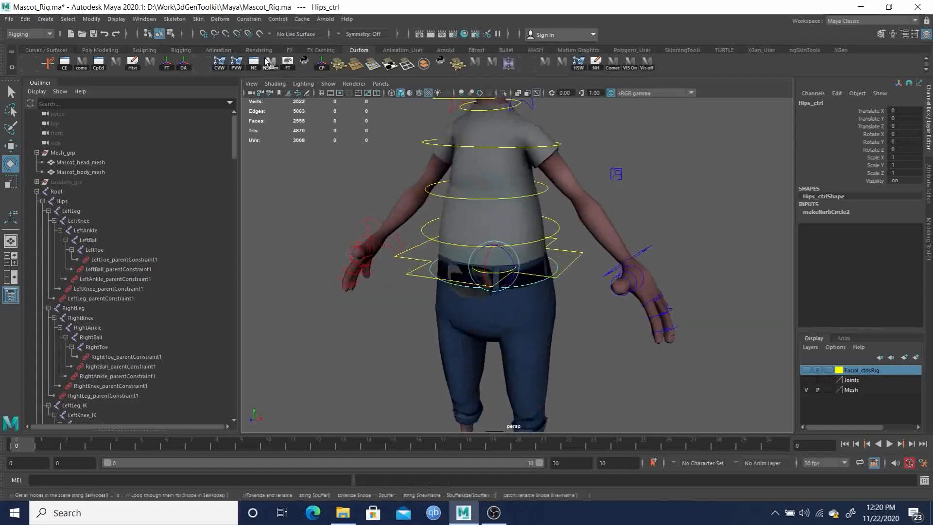
pyautogui.click(275, 85)
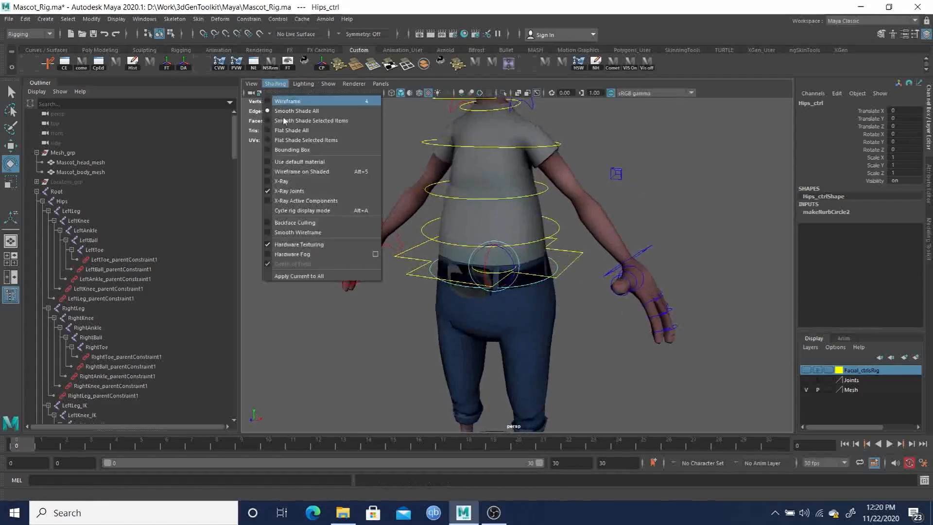
pyautogui.click(310, 173)
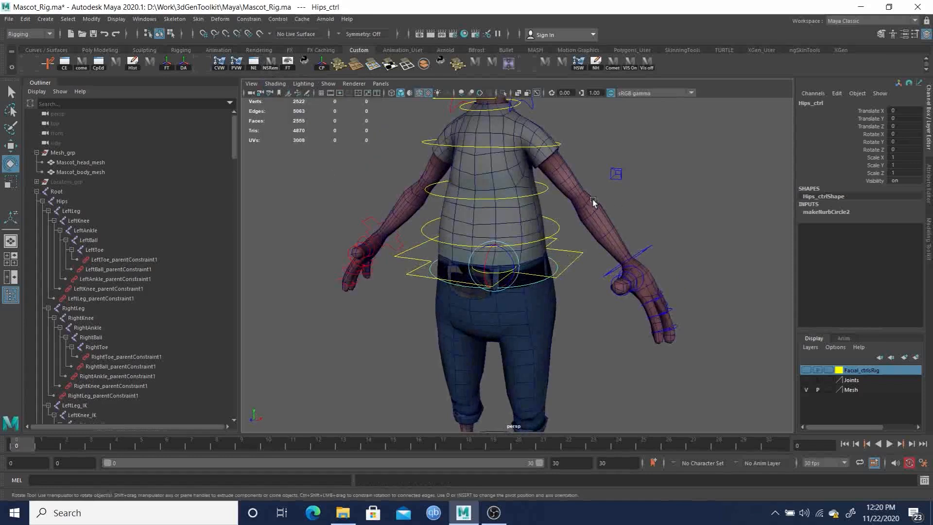
# - Test the wireframed torso by rotating Spine01_ctrl around different axes, and undo all the rotations
pyautogui.keyDown('alt'); pyautogui.moveTo(559, 290); pyautogui.dragTo(561, 253); pyautogui.keyUp('alt')
pyautogui.click(523, 216)
pyautogui.moveTo(522, 215)
pyautogui.mouseDown()
pyautogui.moveTo(515, 200)
pyautogui.moveTo(526, 225)
pyautogui.mouseUp()
pyautogui.hotkey('ctrl', 'z')
pyautogui.hotkey('ctrl', 'z')
pyautogui.hotkey('ctrl', 'z')
pyautogui.hotkey('ctrl', 'z')
pyautogui.hotkey('ctrl', 'z')
pyautogui.hotkey('ctrl', 'z')
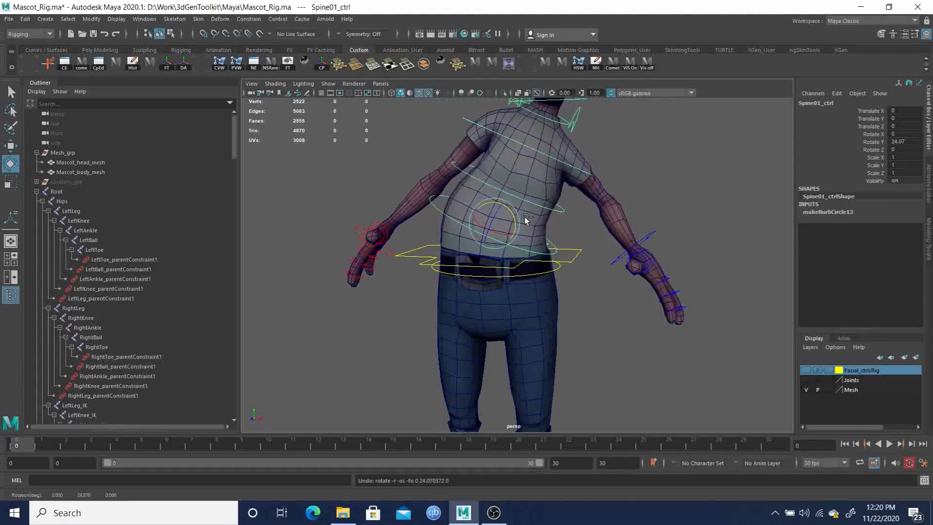
# - Test the upper body and head deformation by rotating an upper-body control and Head_ctrl, undoing each change
pyautogui.keyDown('alt'); pyautogui.moveTo(532, 179); pyautogui.dragTo(541, 287, button='middle'); pyautogui.keyUp('alt')
pyautogui.keyDown('alt'); pyautogui.moveTo(452, 220); pyautogui.dragTo(466, 204); pyautogui.keyUp('alt')
pyautogui.click(536, 243)
pyautogui.moveTo(536, 243)
pyautogui.mouseDown()
pyautogui.moveTo(535, 211)
pyautogui.moveTo(508, 214)
pyautogui.moveTo(508, 224)
pyautogui.moveTo(547, 236)
pyautogui.moveTo(546, 201)
pyautogui.moveTo(556, 233)
pyautogui.moveTo(516, 243)
pyautogui.moveTo(545, 236)
pyautogui.moveTo(545, 246)
pyautogui.mouseUp()
pyautogui.hotkey('ctrl', 'z')
pyautogui.click(553, 196)
pyautogui.hotkey('ctrl', 'z')
pyautogui.hotkey('ctrl', 'z')
# - Examine the wireframed mesh from the head down to the left arm and hand
pyautogui.keyDown('alt'); pyautogui.moveTo(617, 243); pyautogui.dragTo(566, 179); pyautogui.keyUp('alt')
pyautogui.keyDown('alt'); pyautogui.moveTo(567, 179); pyautogui.dragTo(567, 200, button='right'); pyautogui.keyUp('alt')
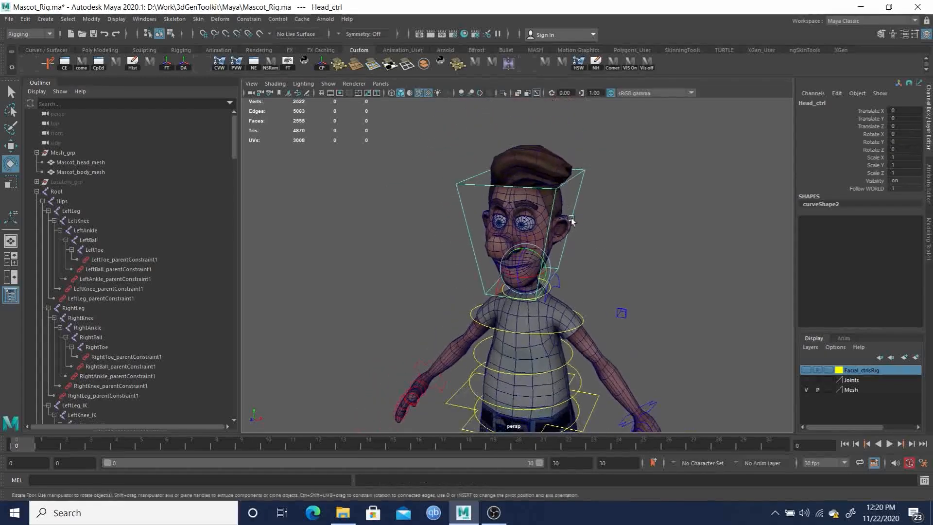
pyautogui.keyDown('alt'); pyautogui.moveTo(587, 231); pyautogui.dragTo(573, 140, button='middle'); pyautogui.keyUp('alt')
pyautogui.keyDown('alt'); pyautogui.moveTo(573, 139); pyautogui.dragTo(627, 321, button='right'); pyautogui.keyUp('alt')
pyautogui.keyDown('alt'); pyautogui.moveTo(627, 321); pyautogui.dragTo(610, 319); pyautogui.keyUp('alt')
pyautogui.keyDown('alt'); pyautogui.moveTo(611, 319); pyautogui.dragTo(584, 216, button='middle'); pyautogui.keyUp('alt')
pyautogui.keyDown('alt'); pyautogui.moveTo(583, 217); pyautogui.dragTo(613, 234, button='right'); pyautogui.keyUp('alt')
pyautogui.keyDown('alt'); pyautogui.moveTo(613, 234); pyautogui.dragTo(484, 329, button='middle'); pyautogui.keyUp('alt')
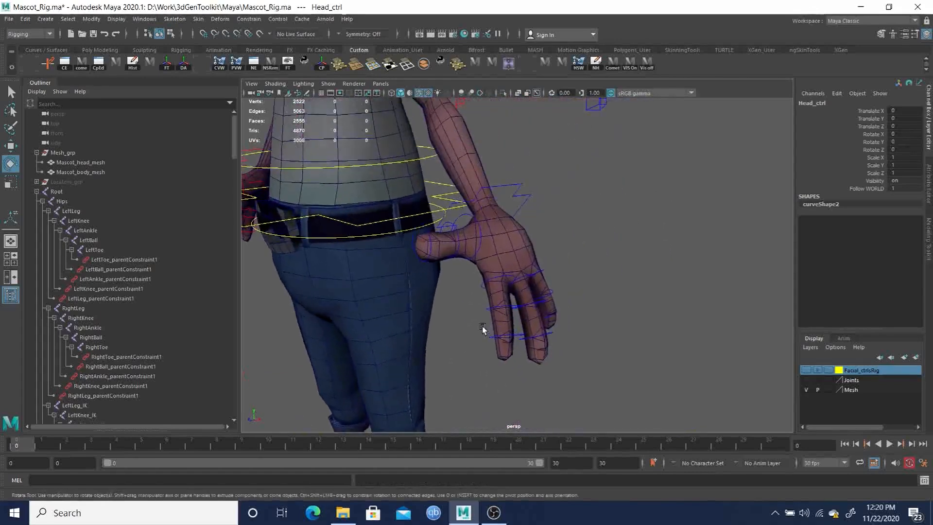
pyautogui.keyDown('alt'); pyautogui.moveTo(483, 329); pyautogui.dragTo(514, 340); pyautogui.keyUp('alt')
# - Test the left arm and shoulder deformation by moving LeftHandIK_ctrl up toward the chest, and undo the move
pyautogui.moveTo(551, 187); pyautogui.dragTo(574, 214)
pyautogui.keyDown('alt'); pyautogui.moveTo(675, 246); pyautogui.dragTo(632, 246, button='right'); pyautogui.keyUp('alt')
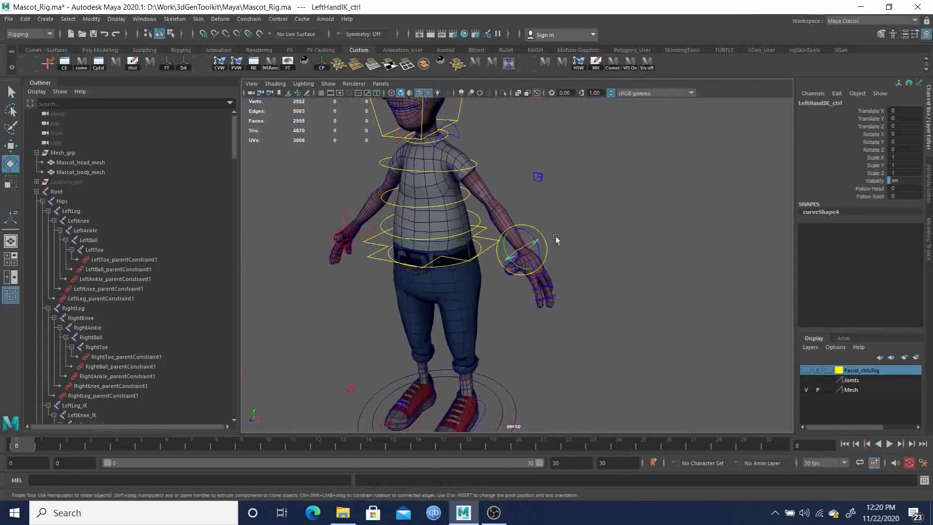
pyautogui.press('w')
pyautogui.moveTo(524, 260); pyautogui.dragTo(507, 183)
pyautogui.keyDown('alt'); pyautogui.moveTo(510, 204); pyautogui.dragTo(546, 223, button='right'); pyautogui.keyUp('alt')
pyautogui.keyDown('alt'); pyautogui.moveTo(546, 223); pyautogui.dragTo(535, 238); pyautogui.keyUp('alt')
pyautogui.press('q')
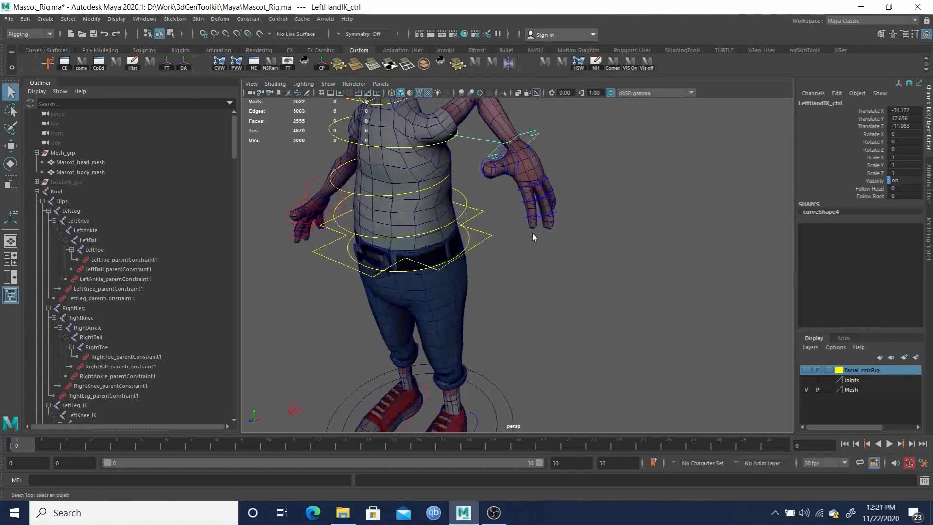
pyautogui.hotkey('ctrl', 'z')
pyautogui.keyDown('alt'); pyautogui.moveTo(482, 217); pyautogui.dragTo(561, 252, button='right'); pyautogui.keyUp('alt')
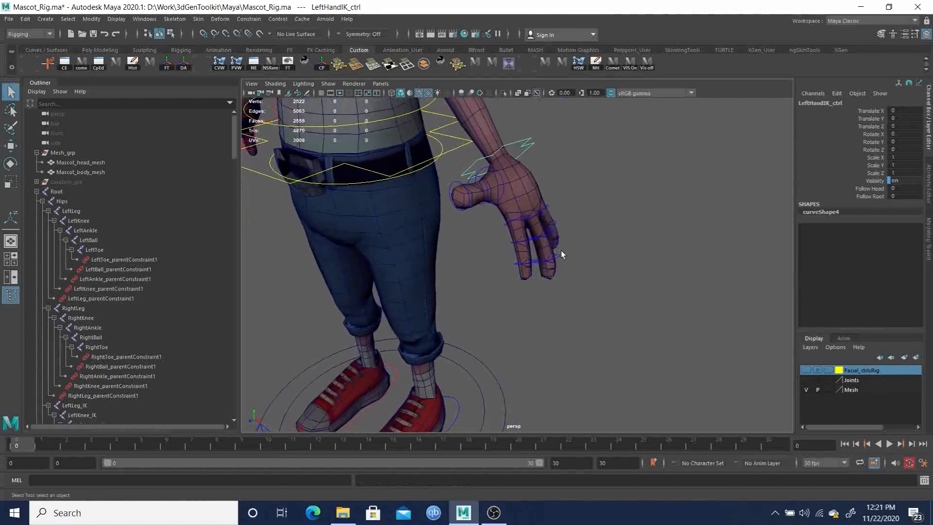